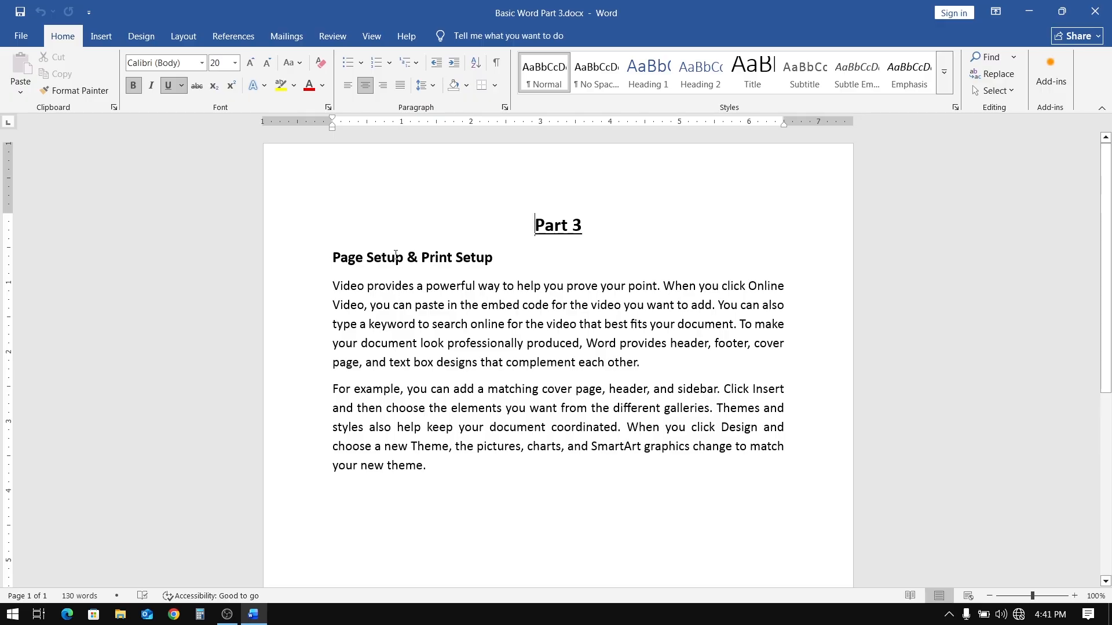
# Set the document's paper size to A4.
pyautogui.scroll(-1, 396, 255)
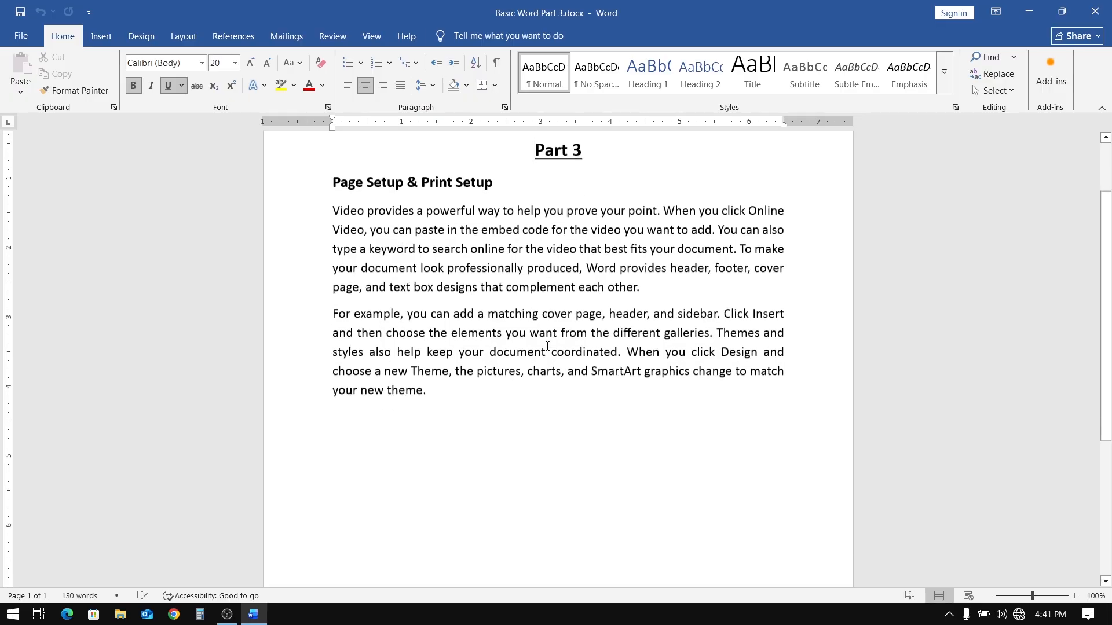
pyautogui.scroll(1, 545, 348)
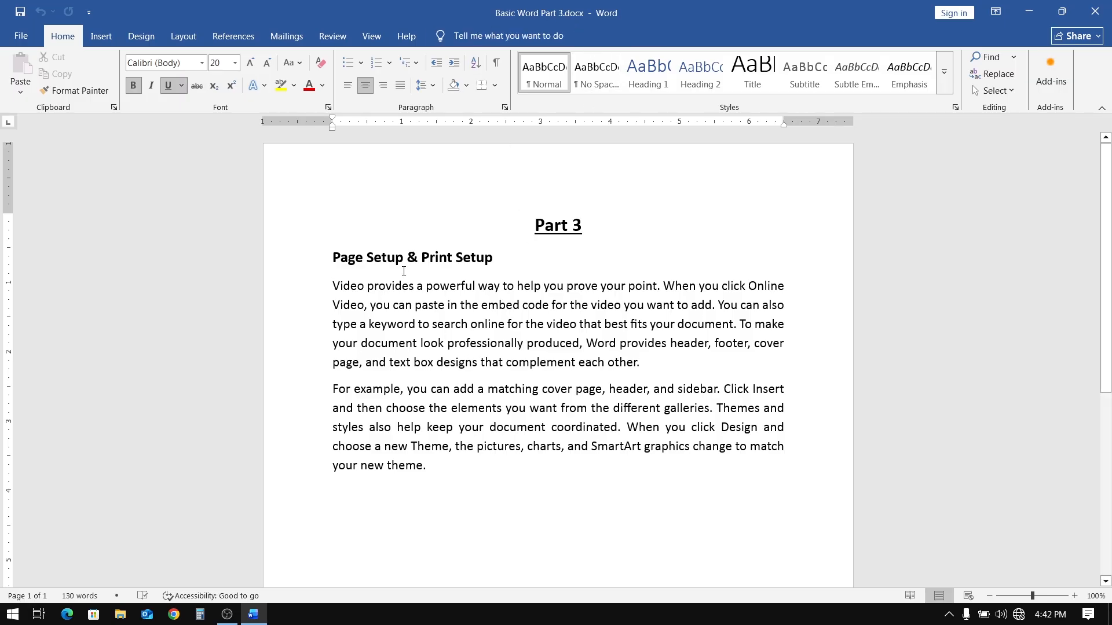
pyautogui.click(194, 40)
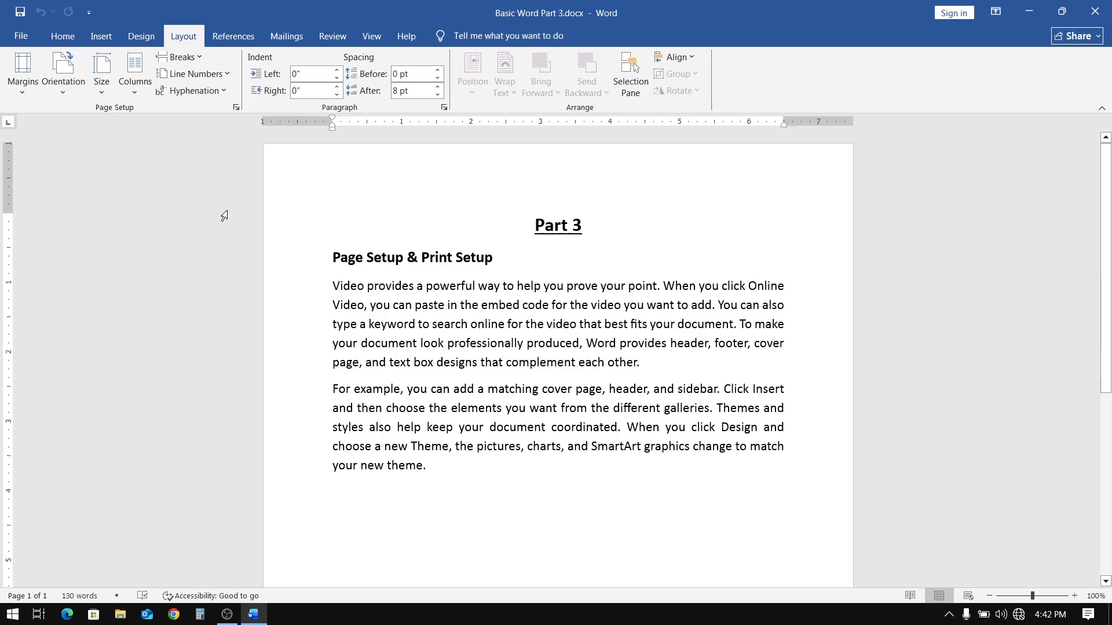
pyautogui.click(101, 70)
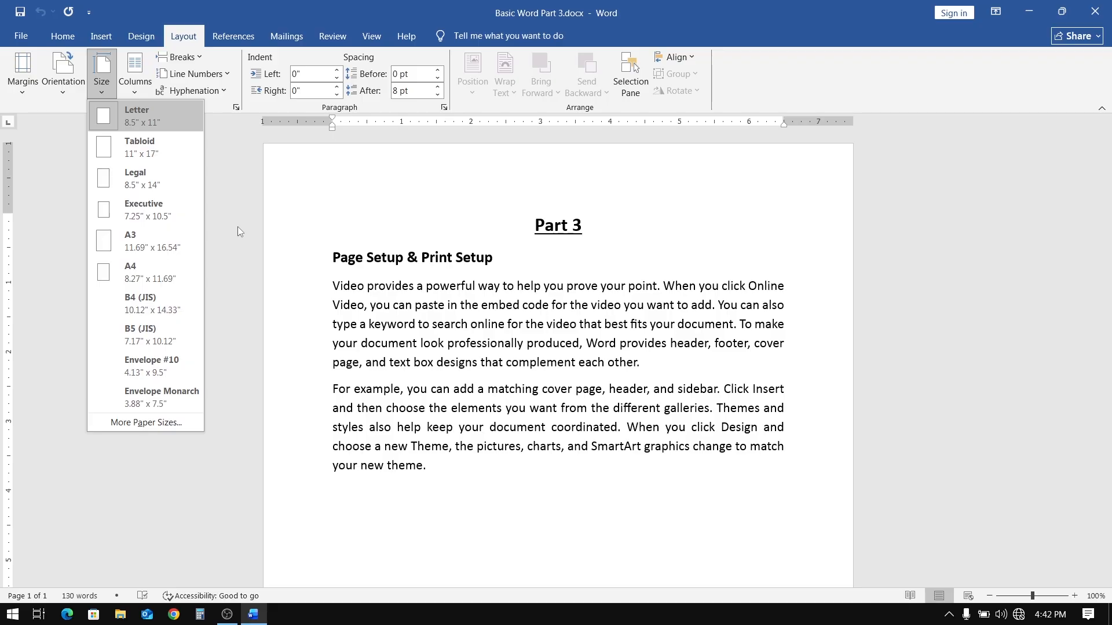
pyautogui.click(136, 269)
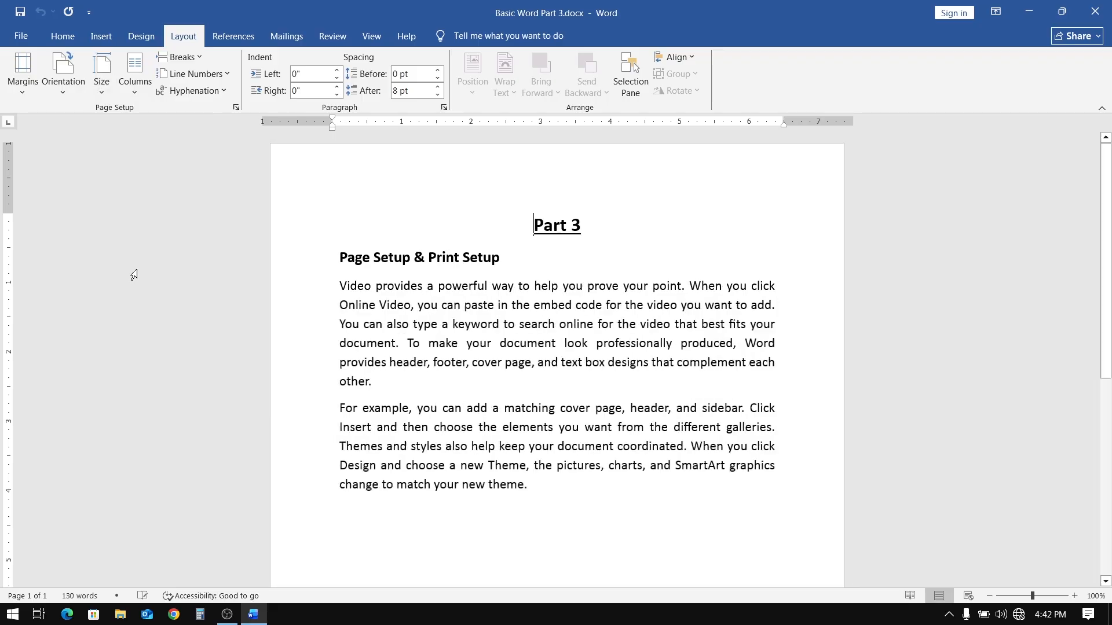
pyautogui.scroll(-3, 560, 392)
pyautogui.scroll(3, 560, 392)
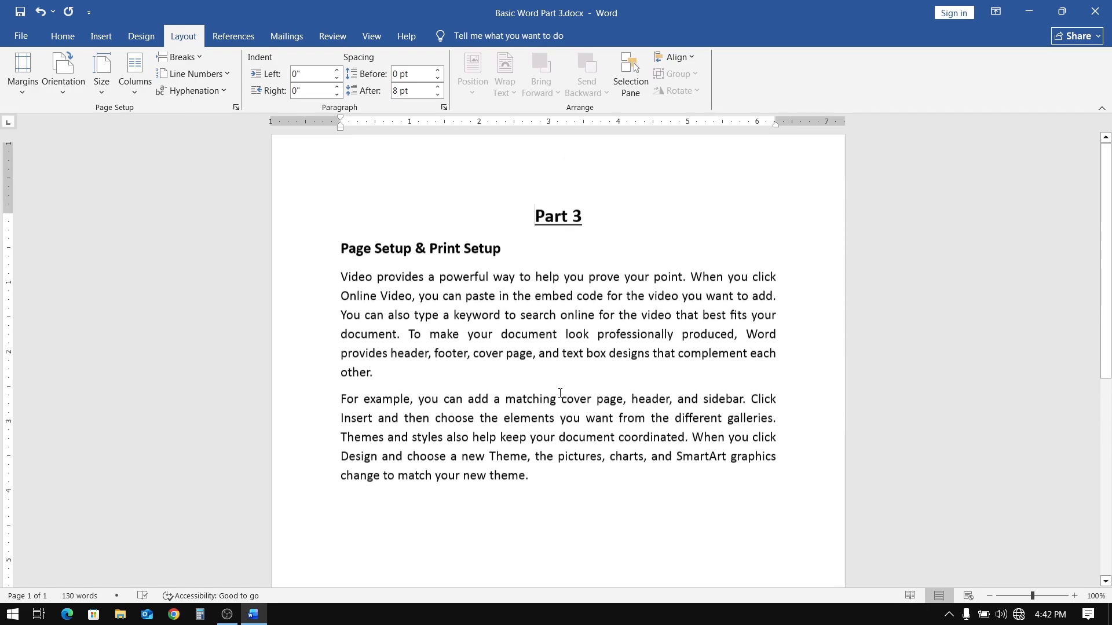
pyautogui.scroll(-7, 560, 400)
pyautogui.scroll(4, 559, 403)
pyautogui.scroll(3, 560, 404)
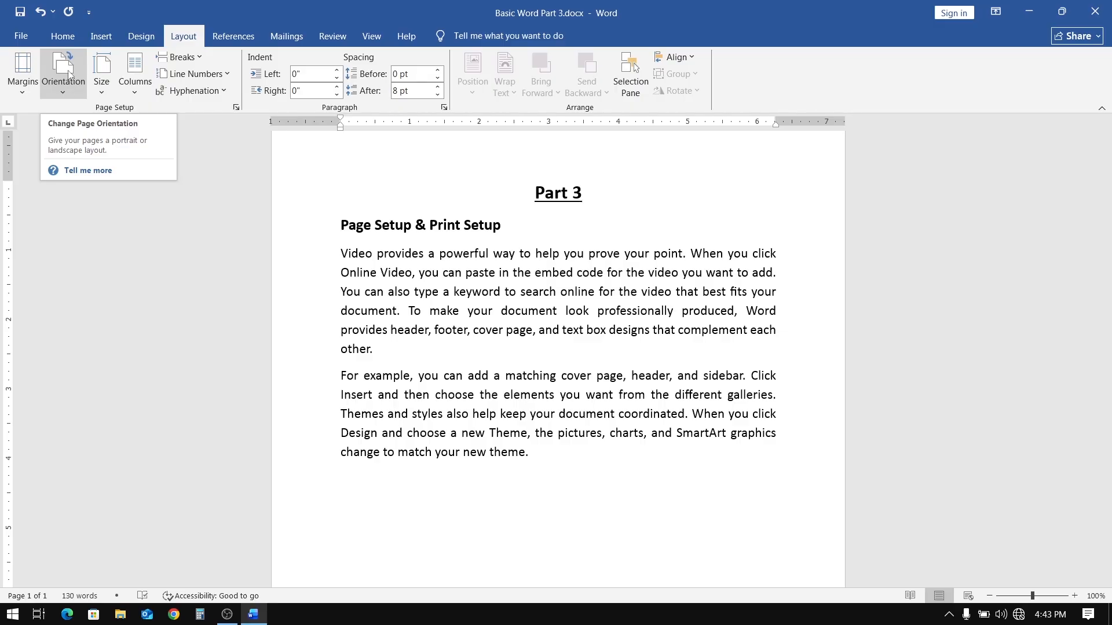
# Change the page orientation of the document to landscape.
pyautogui.scroll(1, 537, 404)
pyautogui.scroll(-2, 537, 404)
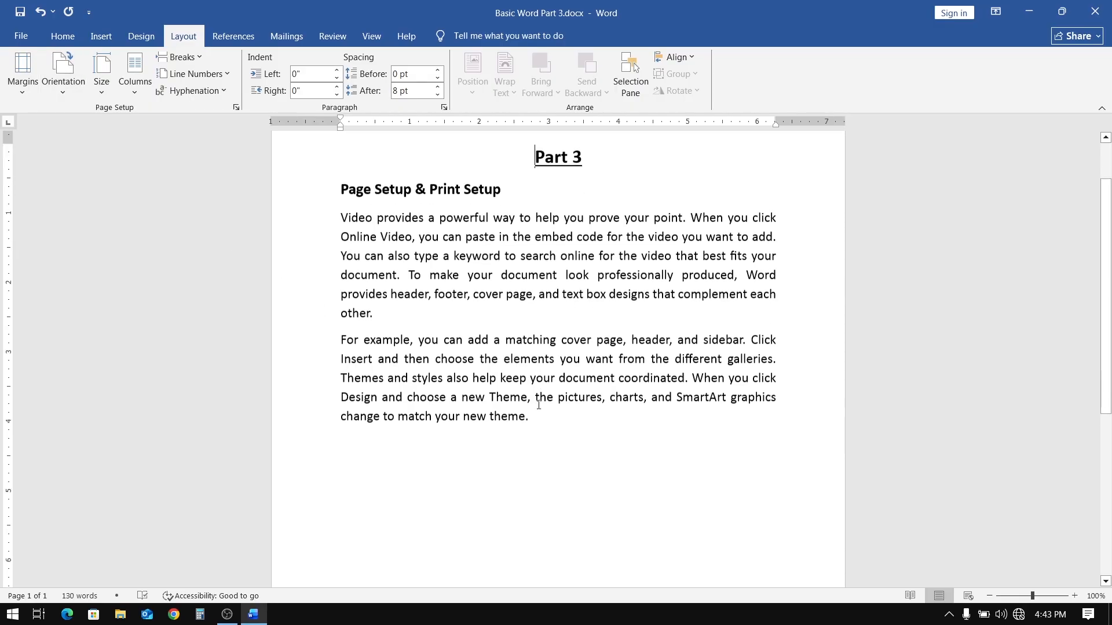
pyautogui.scroll(2, 537, 404)
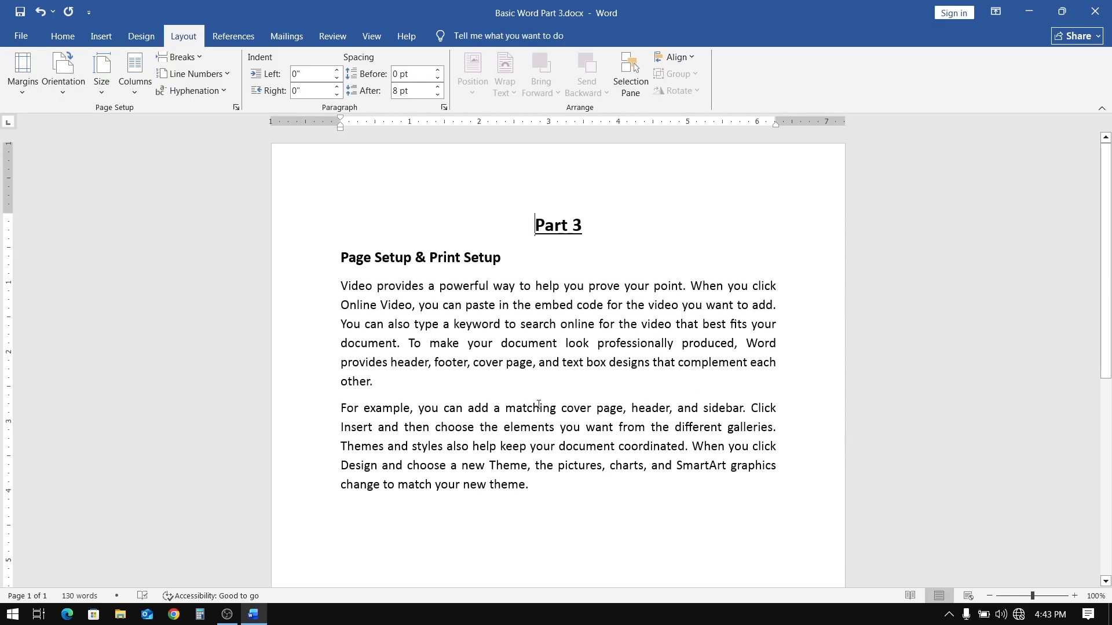
pyautogui.click(63, 70)
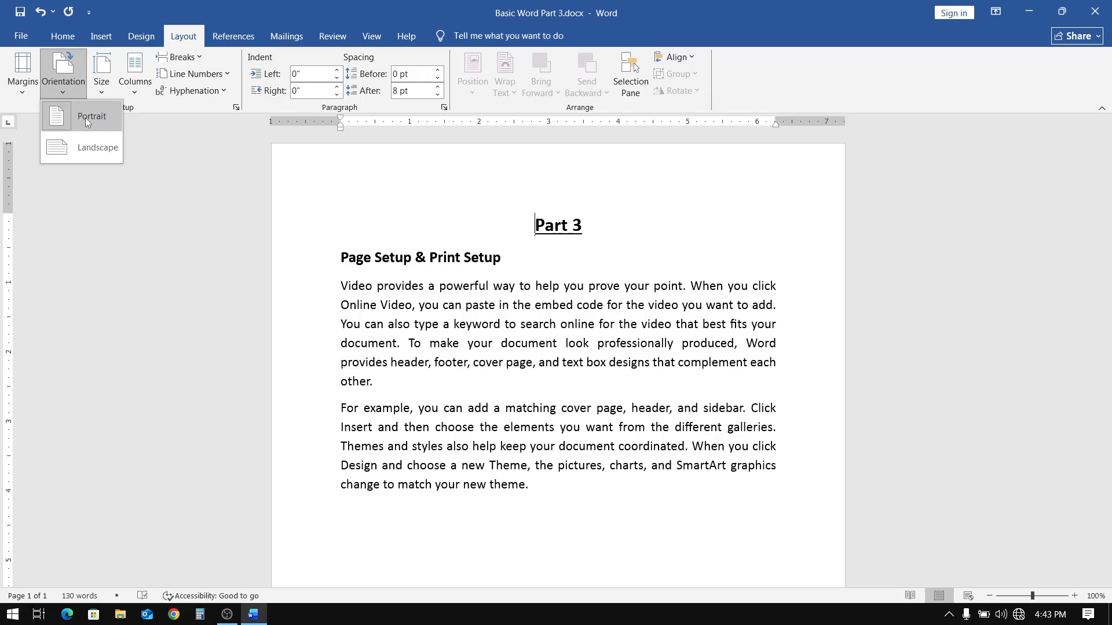
pyautogui.scroll(-2, 504, 395)
pyautogui.scroll(2, 504, 394)
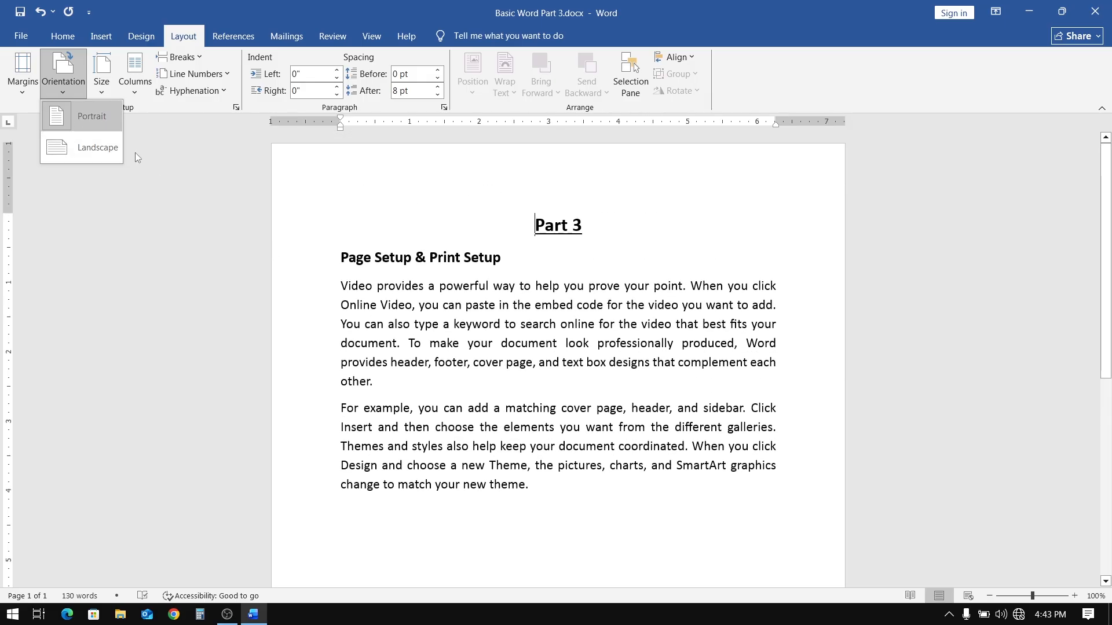
pyautogui.scroll(-2, 486, 347)
pyautogui.scroll(2, 485, 347)
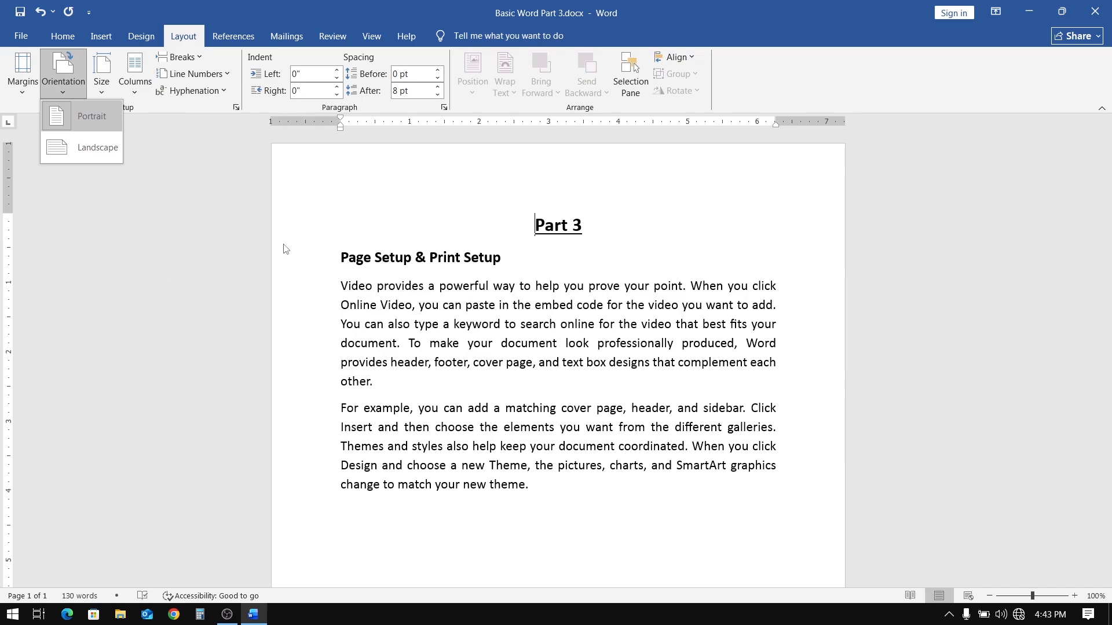
pyautogui.click(82, 147)
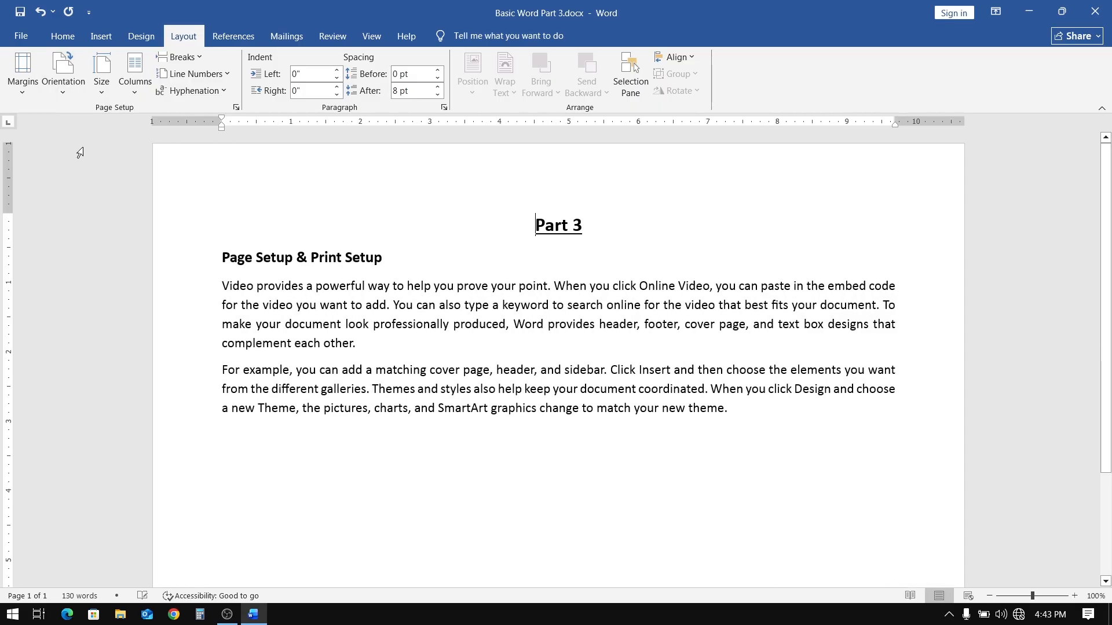
# Apply the Narrow margin preset to the document.
pyautogui.scroll(-2, 586, 484)
pyautogui.scroll(3, 587, 484)
pyautogui.click(23, 69)
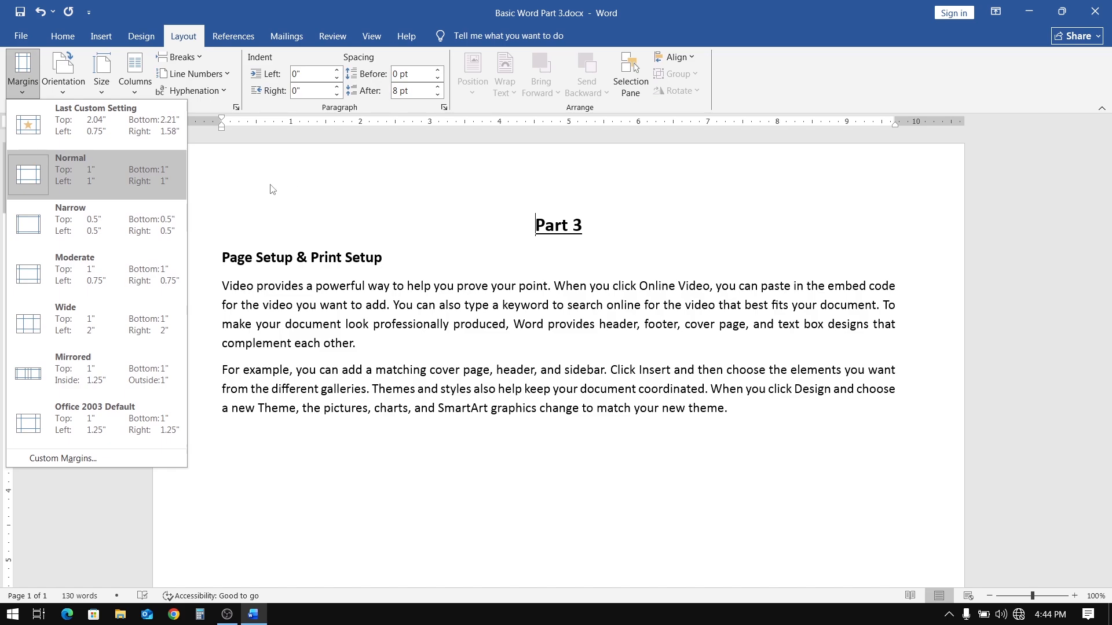
pyautogui.click(74, 220)
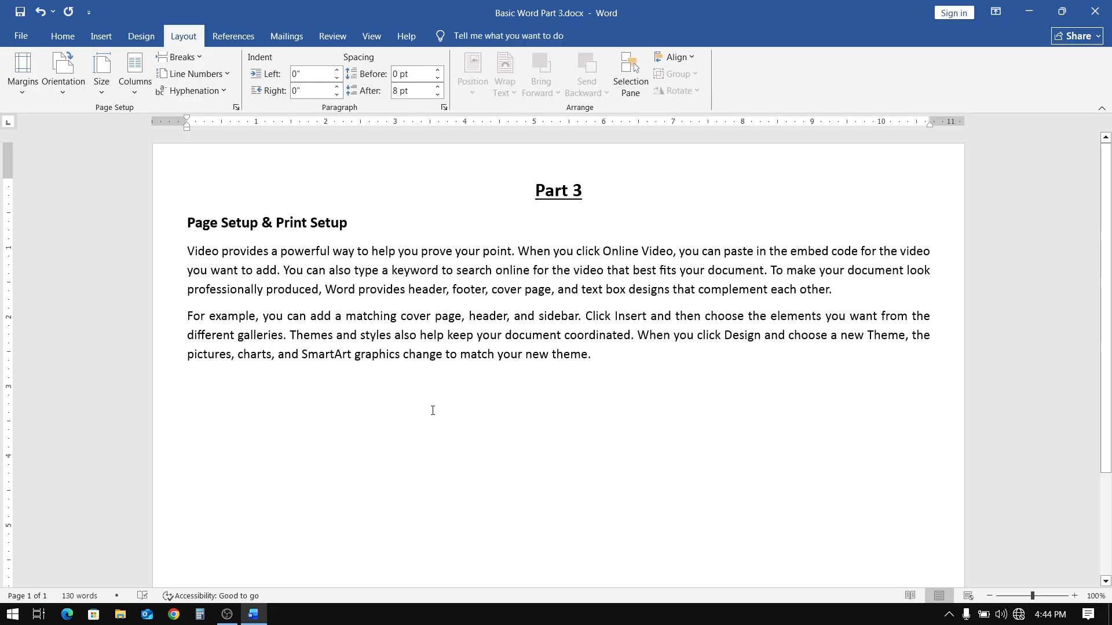
# Set custom page margins of 0.75" on all four sides for the whole document.
pyautogui.click(24, 75)
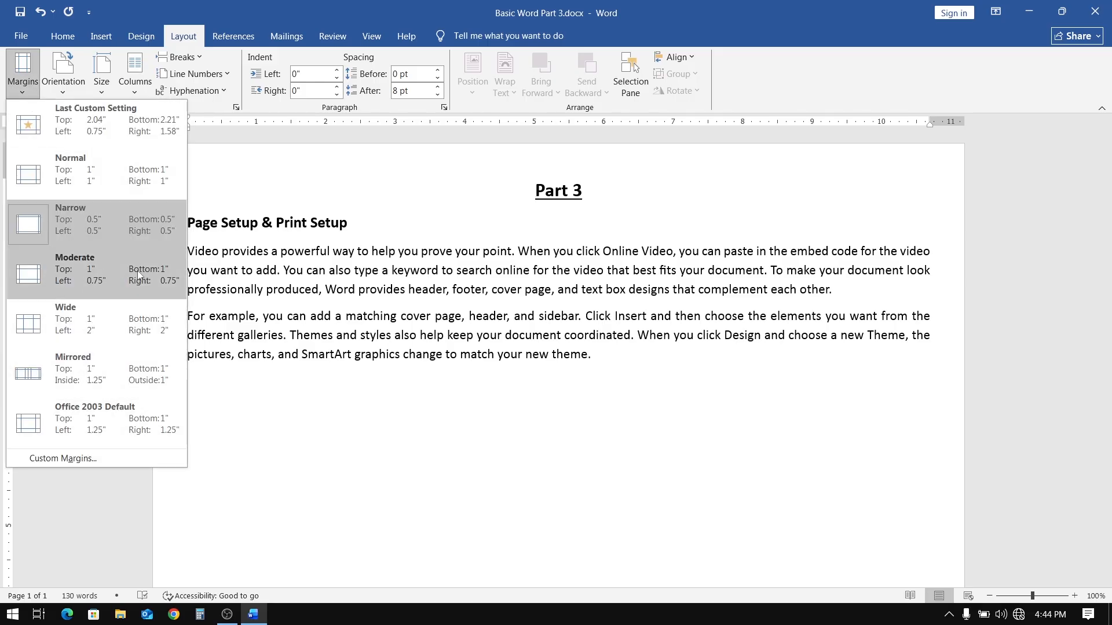
pyautogui.click(64, 458)
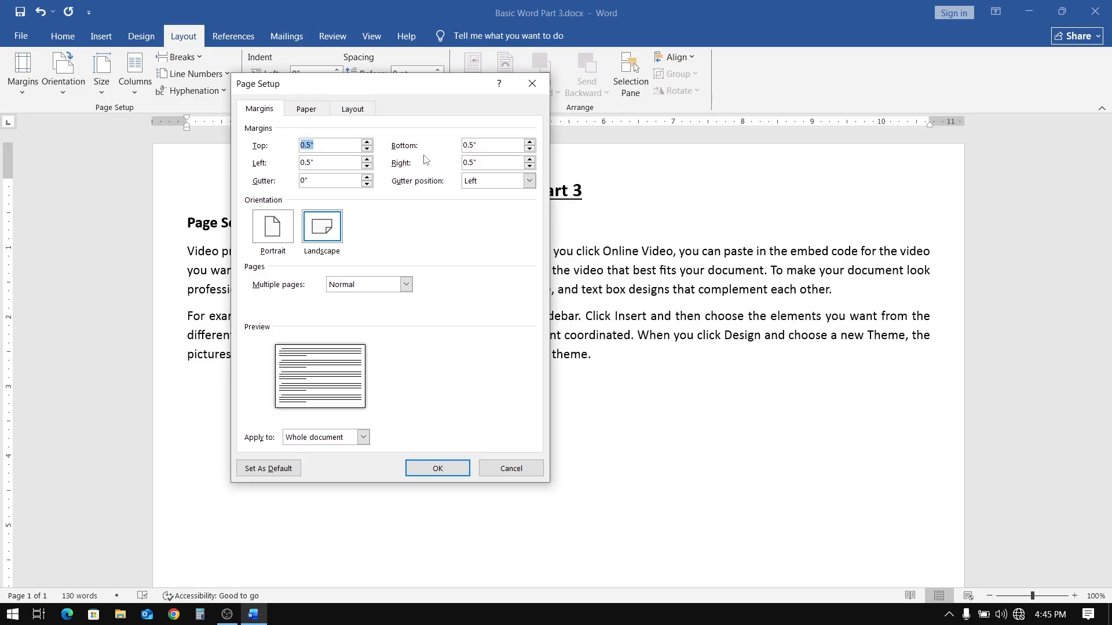
pyautogui.write('0.75')
pyautogui.press('Tab')
pyautogui.write('0.7')
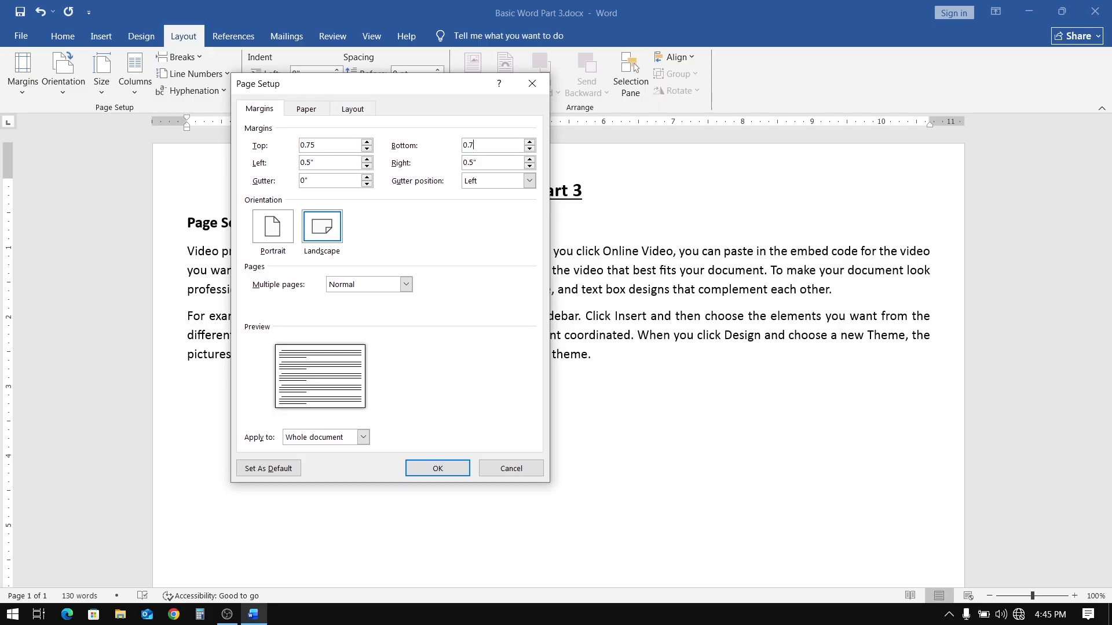
pyautogui.write('5')
pyautogui.press('Tab')
pyautogui.write('0.75')
pyautogui.press('Tab')
pyautogui.write('0.')
pyautogui.click(438, 471)
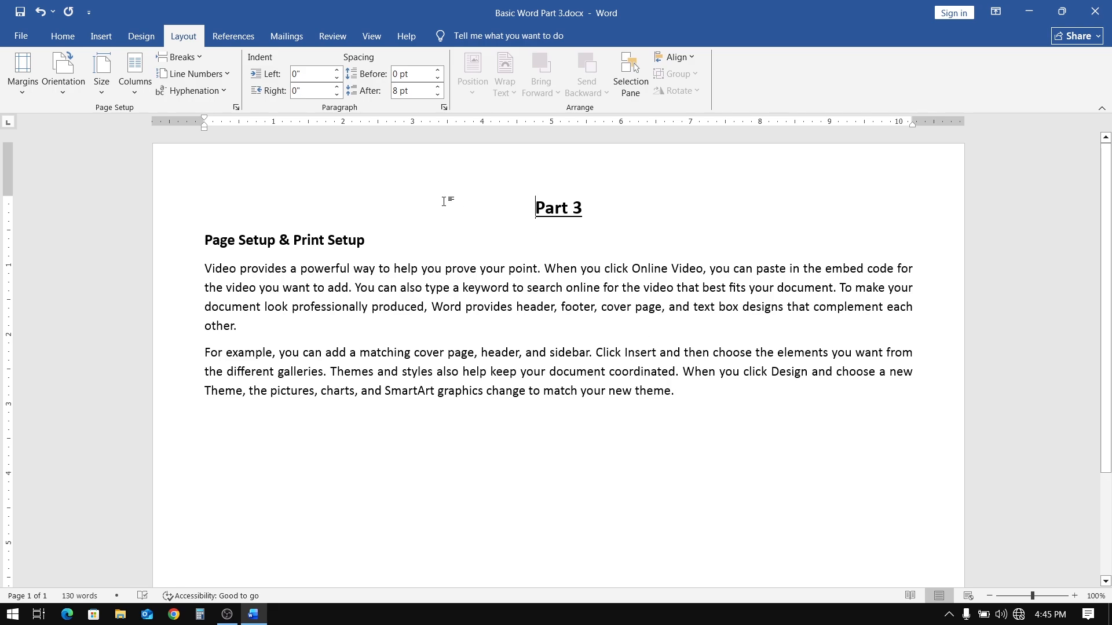
# Set a custom paper size 7" wide and 7" high for the whole document.
pyautogui.click(101, 75)
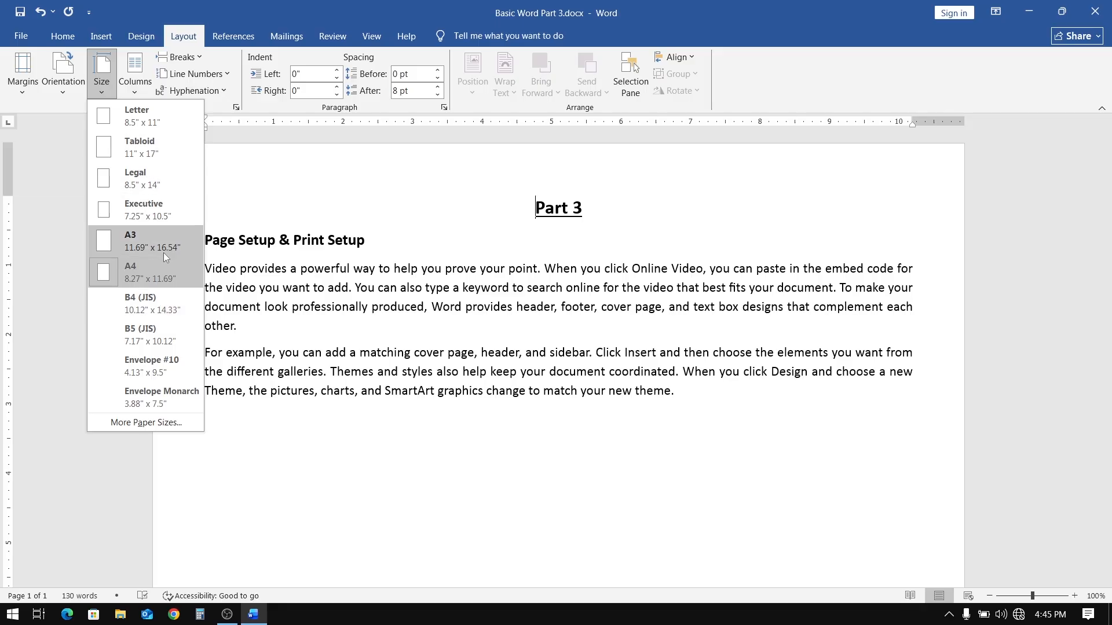
pyautogui.click(148, 424)
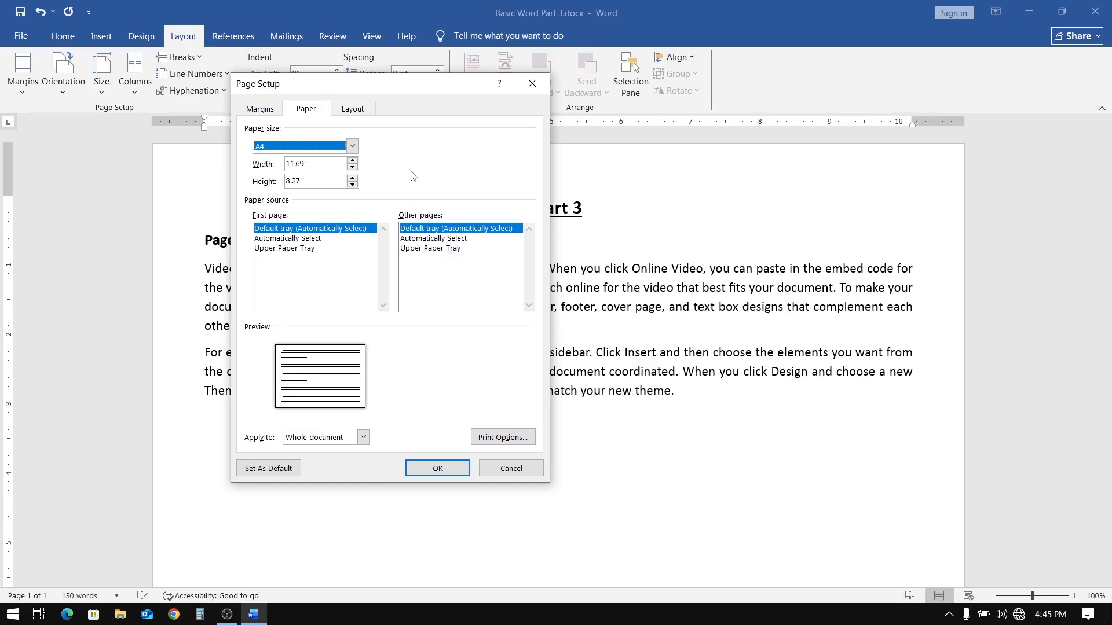
pyautogui.moveTo(318, 164); pyautogui.dragTo(279, 154)
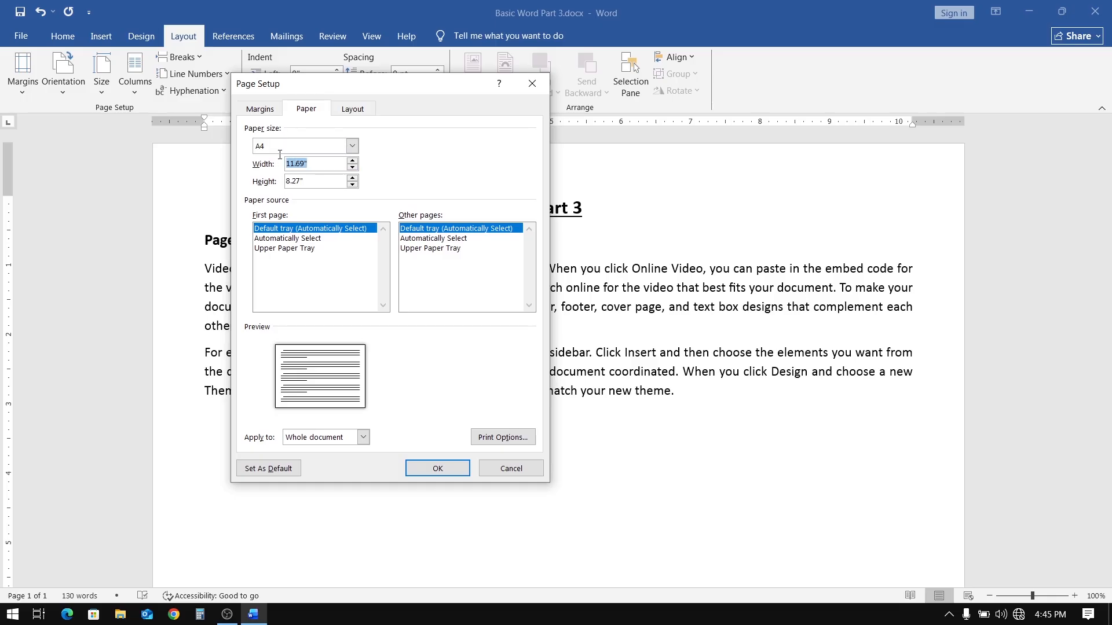
pyautogui.write('7')
pyautogui.moveTo(313, 181); pyautogui.dragTo(255, 177)
pyautogui.write('7')
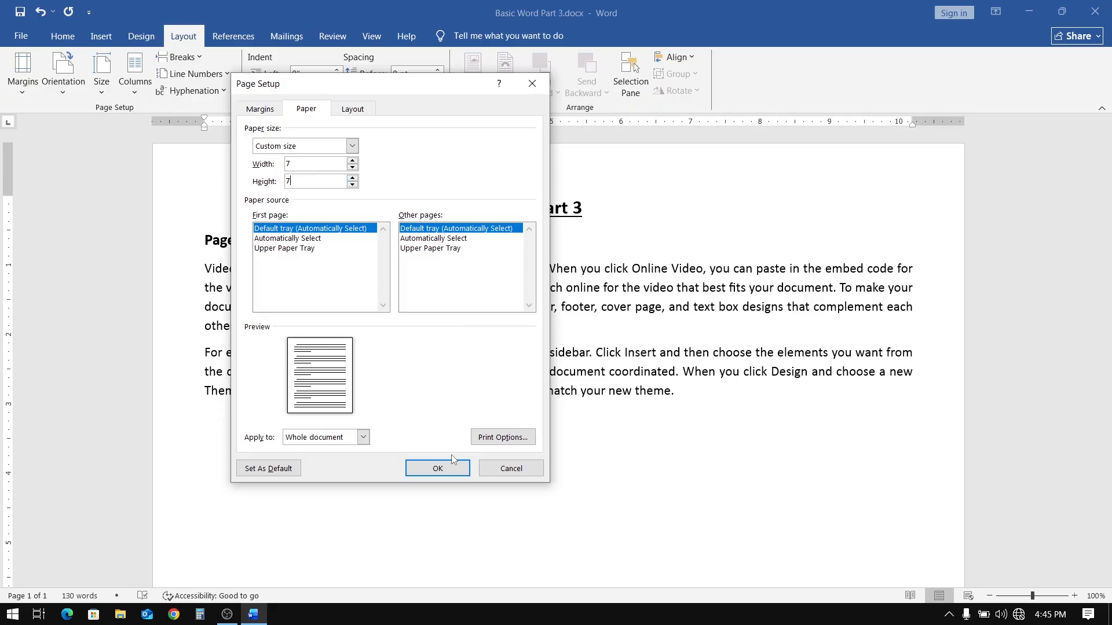
pyautogui.click(444, 470)
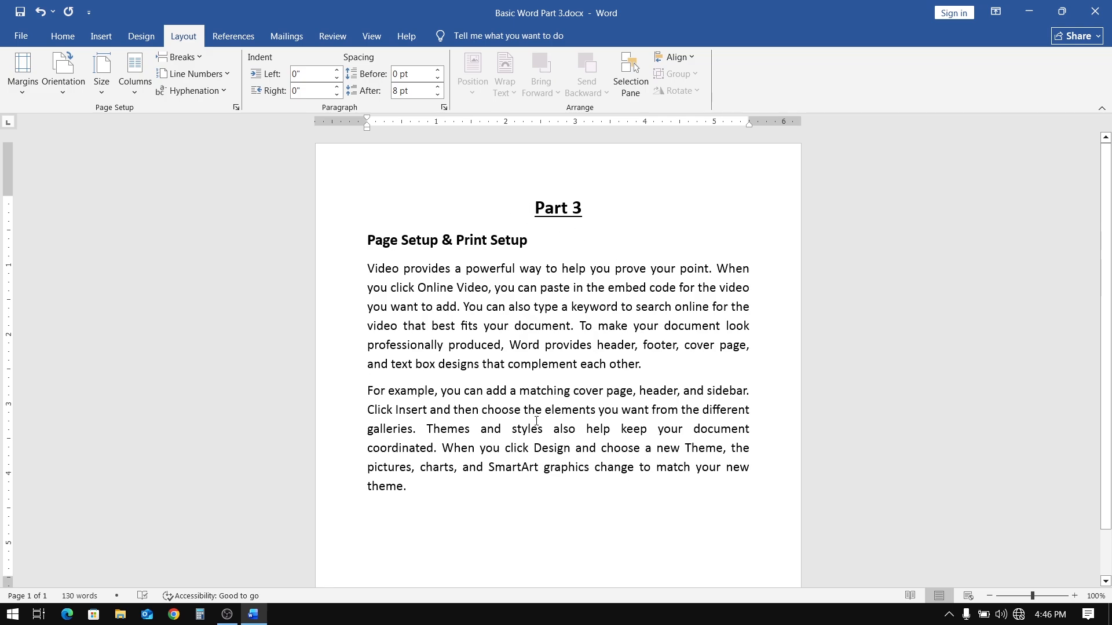
# Change the custom paper size to 12" by 12", ignoring the margin warning.
pyautogui.click(100, 69)
pyautogui.click(120, 420)
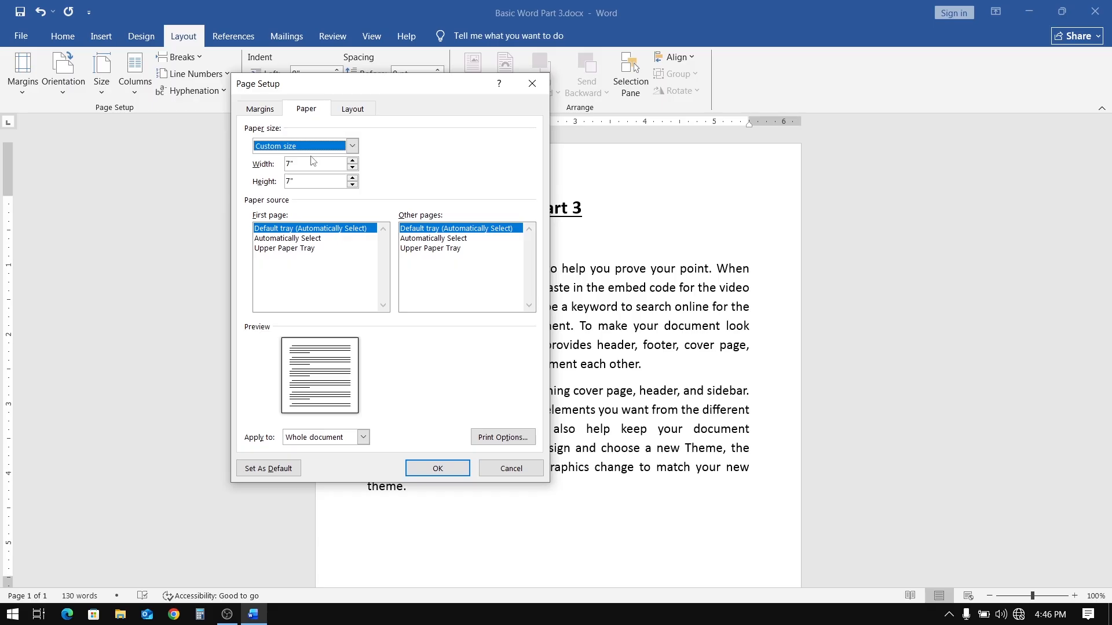
pyautogui.press('Tab')
pyautogui.write('12')
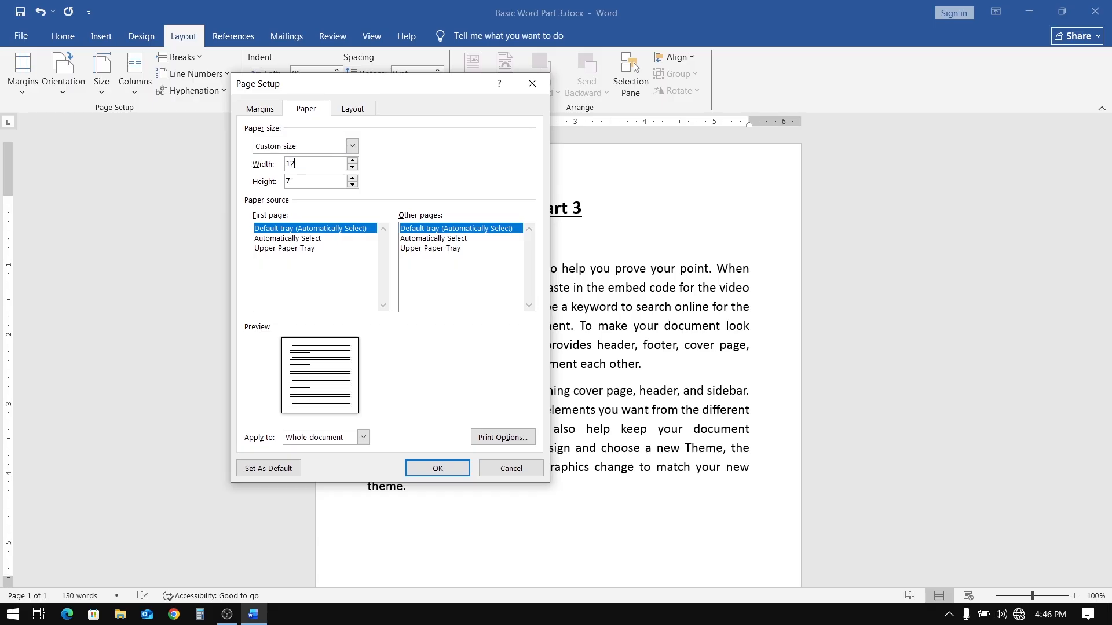
pyautogui.press('Tab')
pyautogui.write('12')
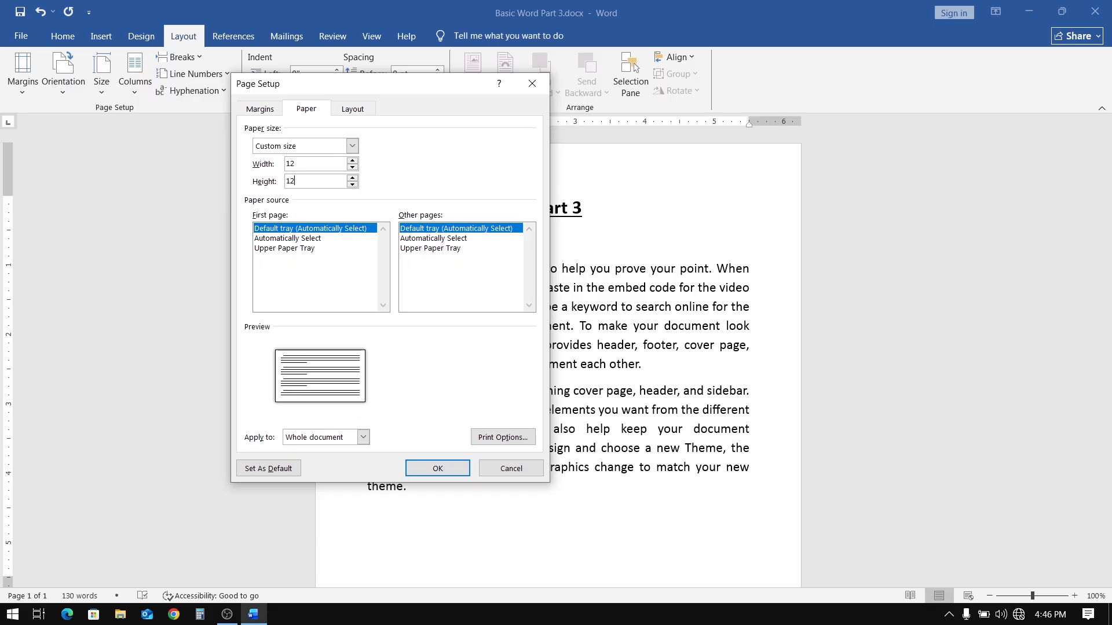
pyautogui.click(437, 471)
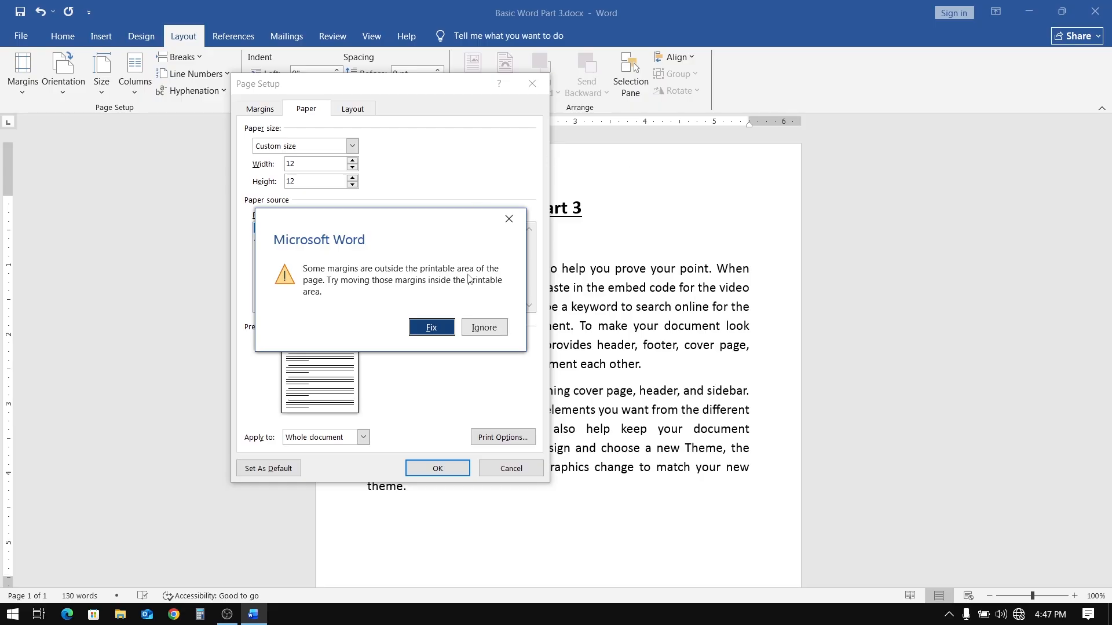
pyautogui.click(483, 327)
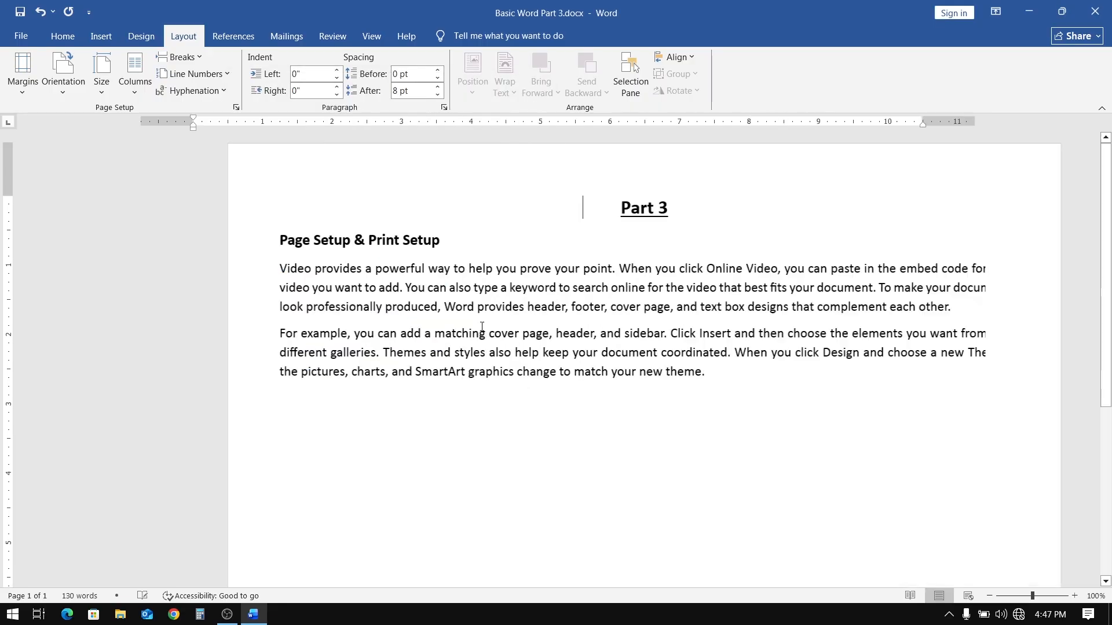
# Check the page in the print preview, and return to the document.
pyautogui.click(18, 38)
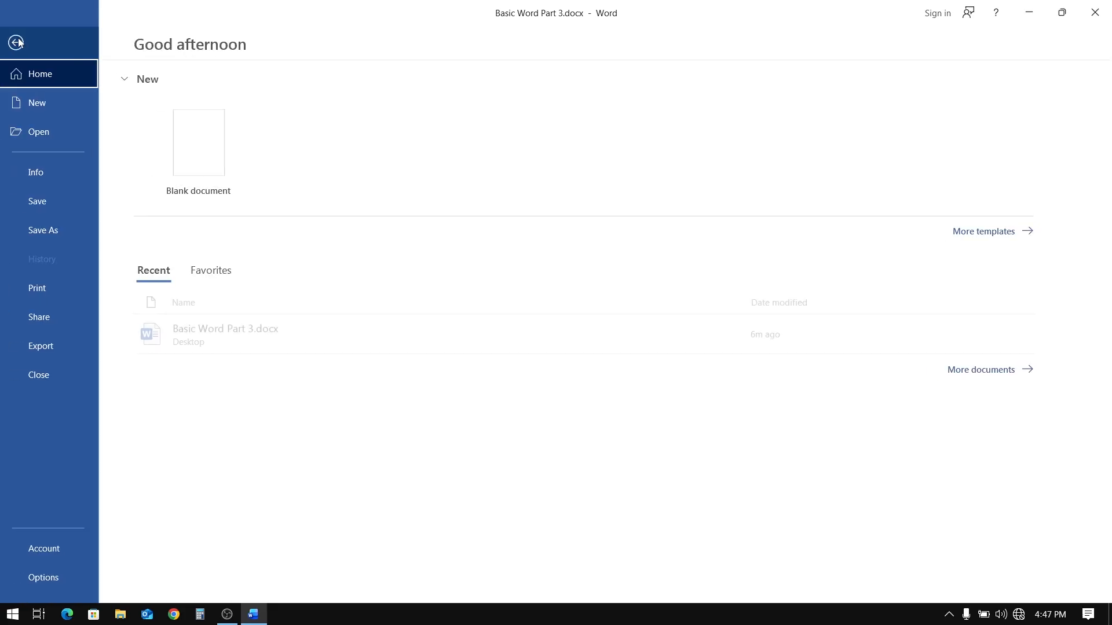
pyautogui.click(36, 287)
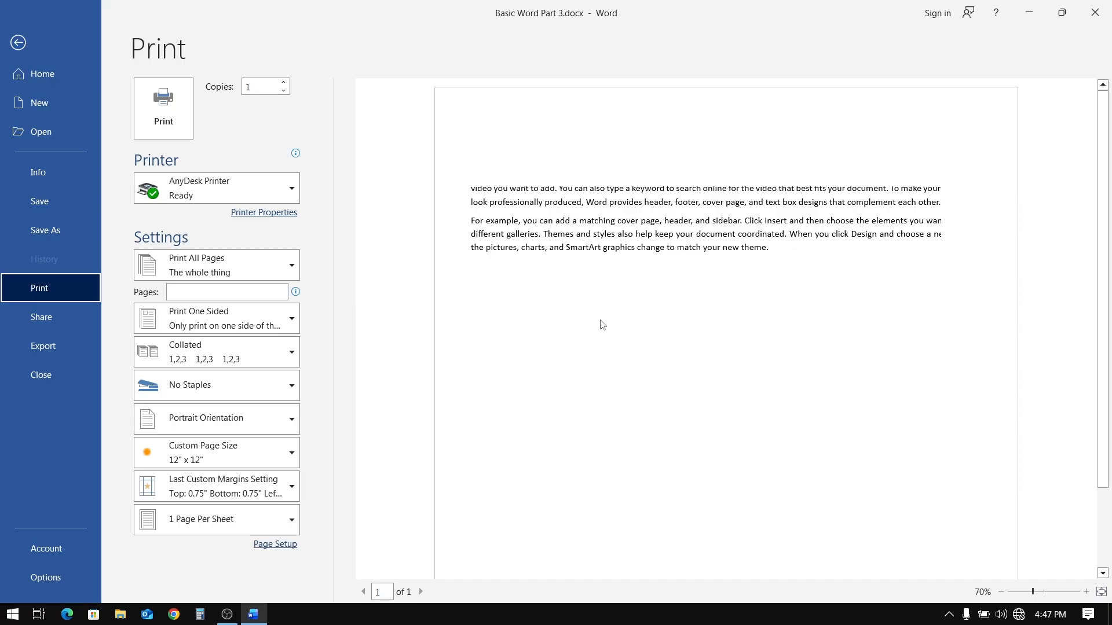
pyautogui.click(23, 44)
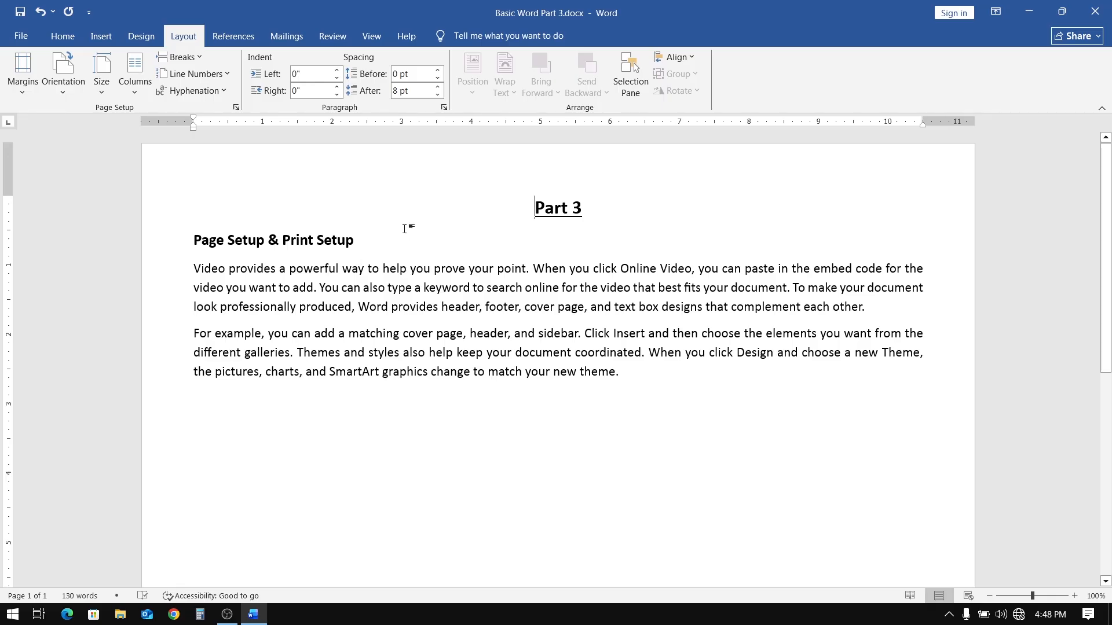
# Undo the last paper size change and set the custom size to 12" by 12" again, letting the out-of-range margins be fixed.
pyautogui.hotkey('ctrl', 'z')
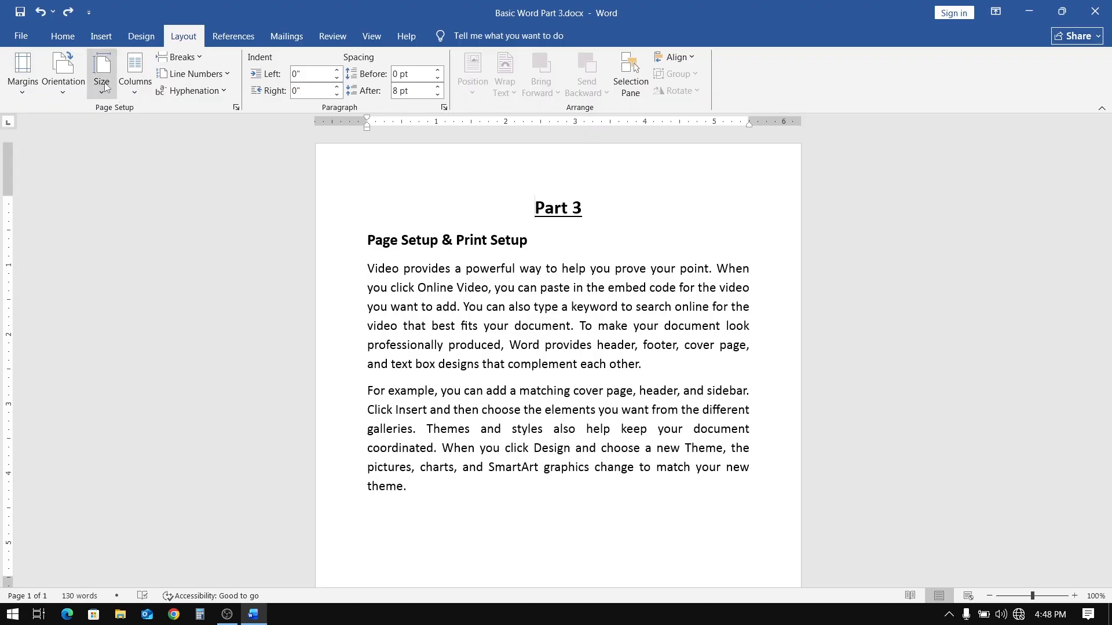
pyautogui.click(103, 87)
pyautogui.click(132, 424)
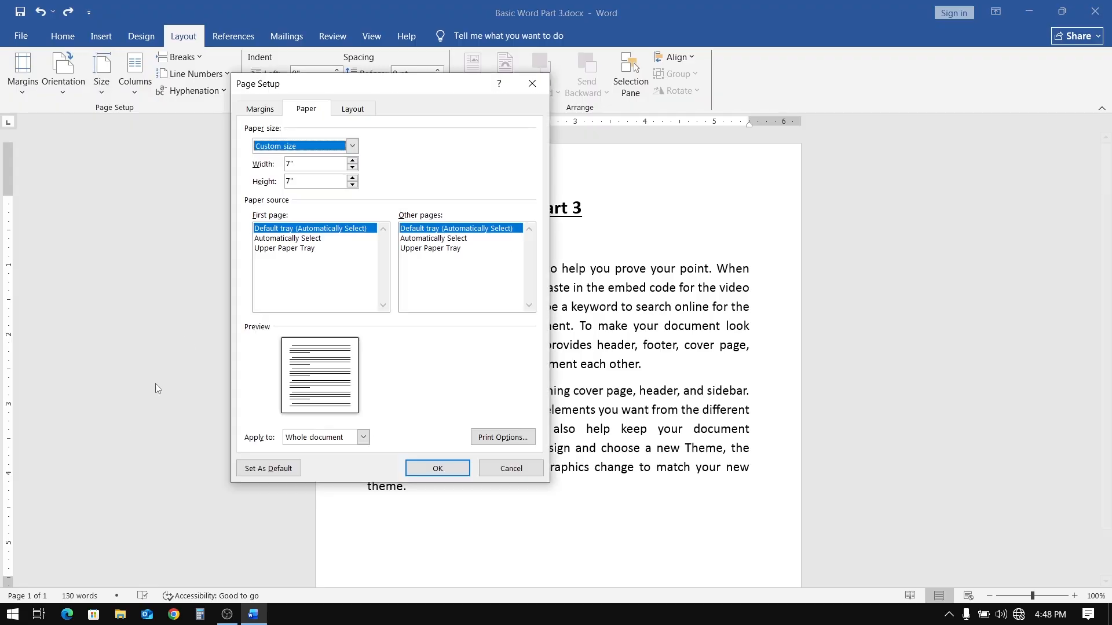
pyautogui.press('Tab')
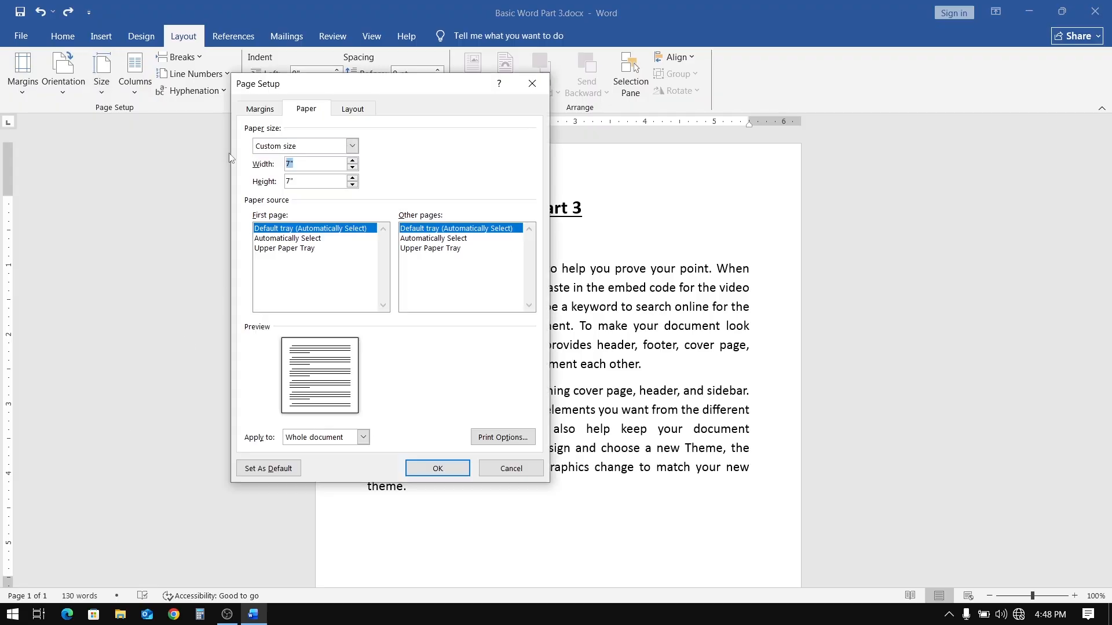
pyautogui.write('12')
pyautogui.press('Tab')
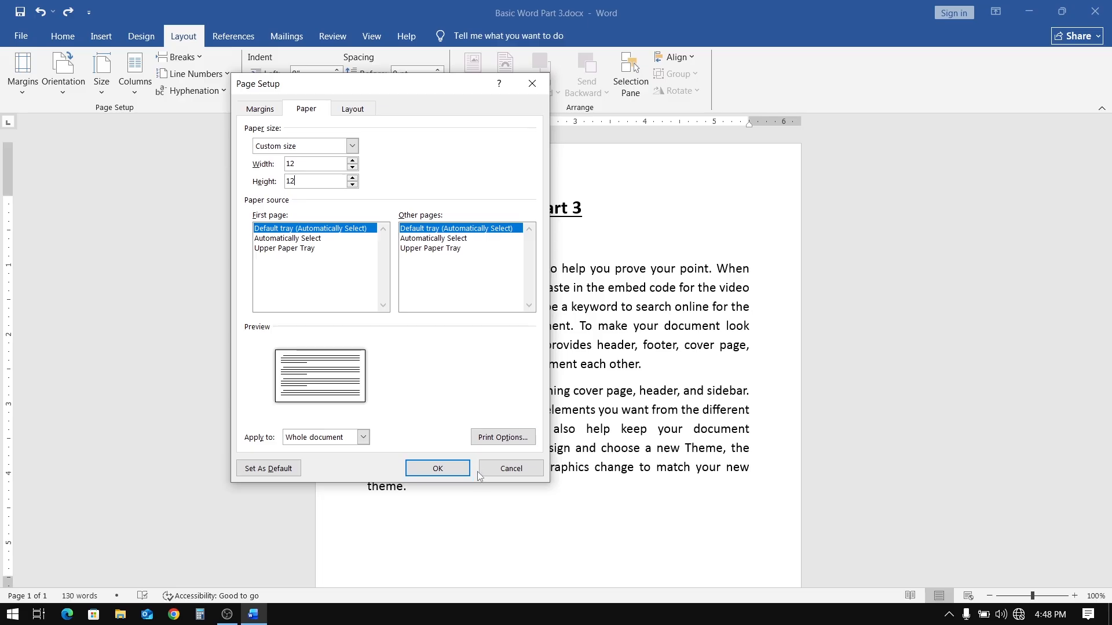
pyautogui.click(437, 471)
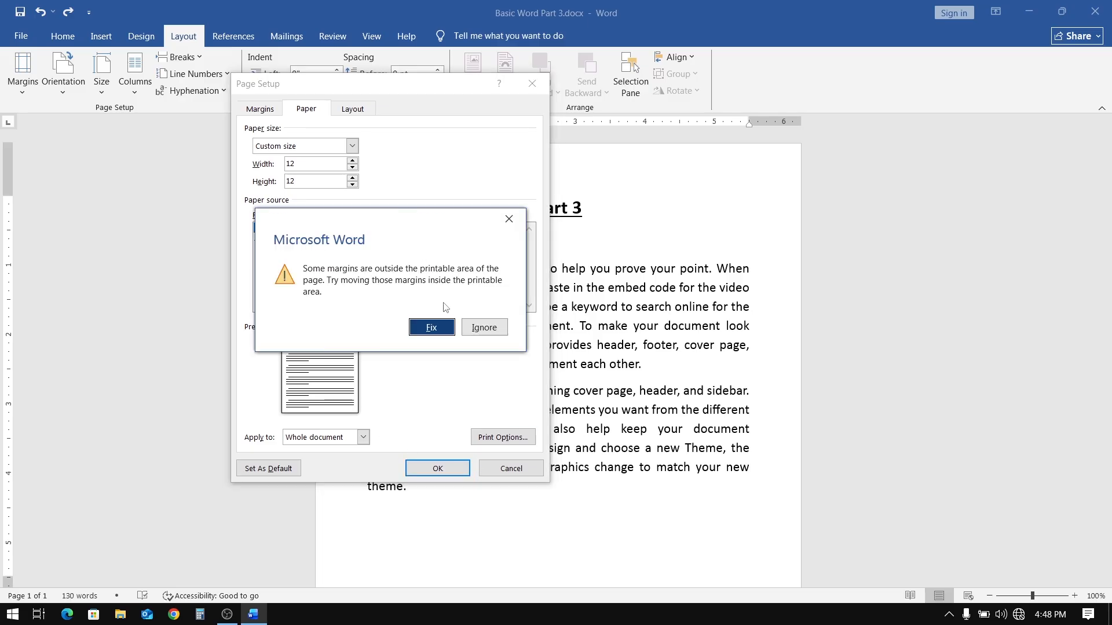
pyautogui.click(433, 329)
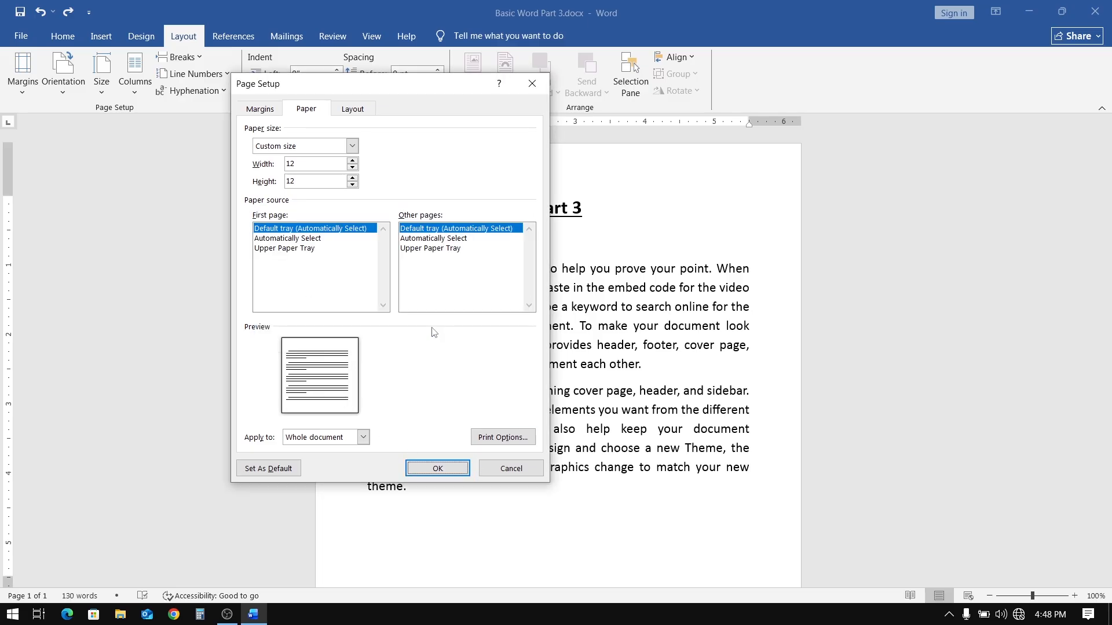
pyautogui.click(434, 469)
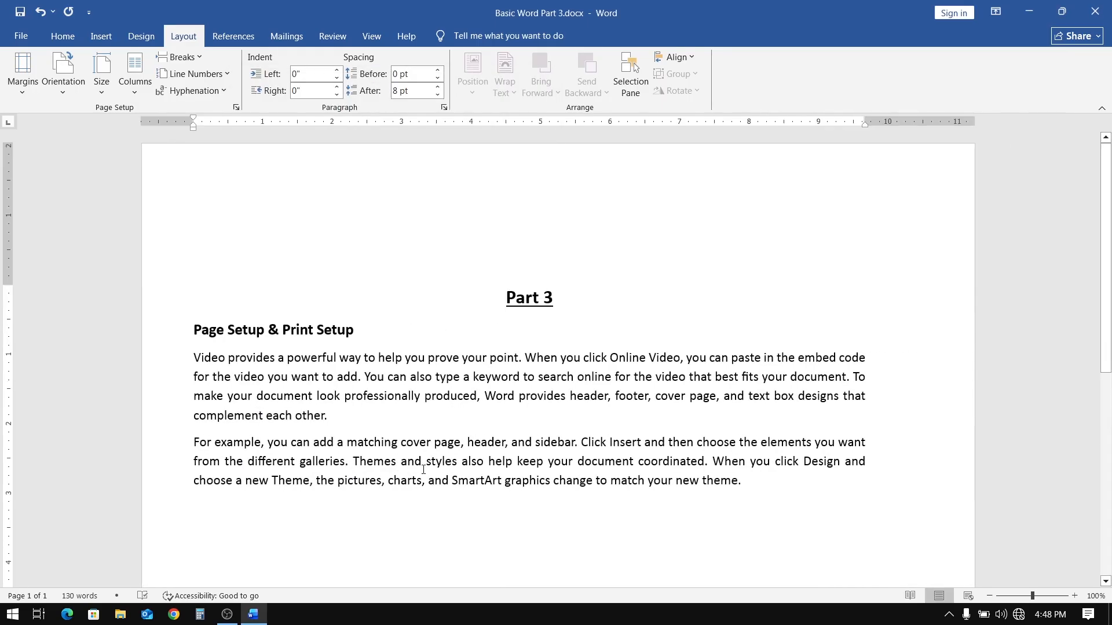
# Check the 12" by 12" page with its fixed margins in the print preview, and return to the document.
pyautogui.click(21, 36)
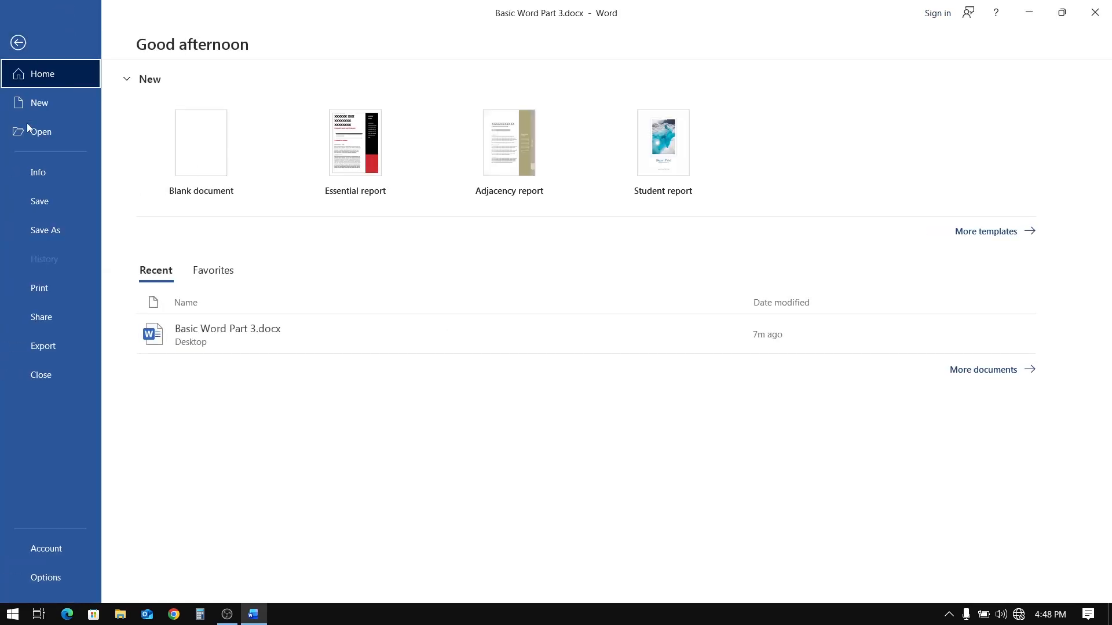
pyautogui.click(44, 291)
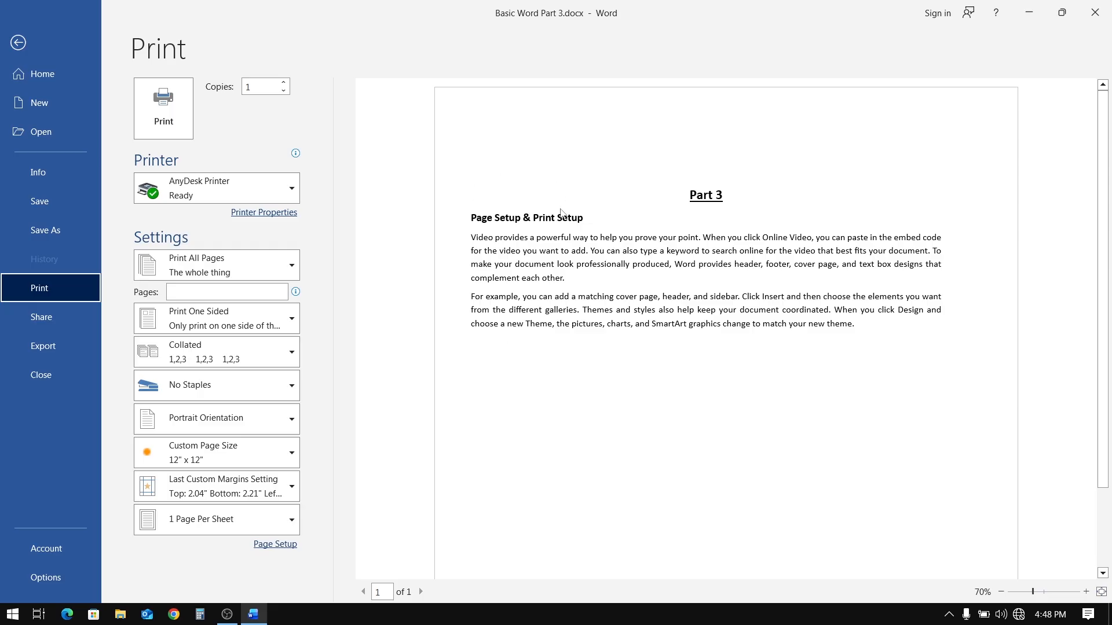
pyautogui.click(19, 45)
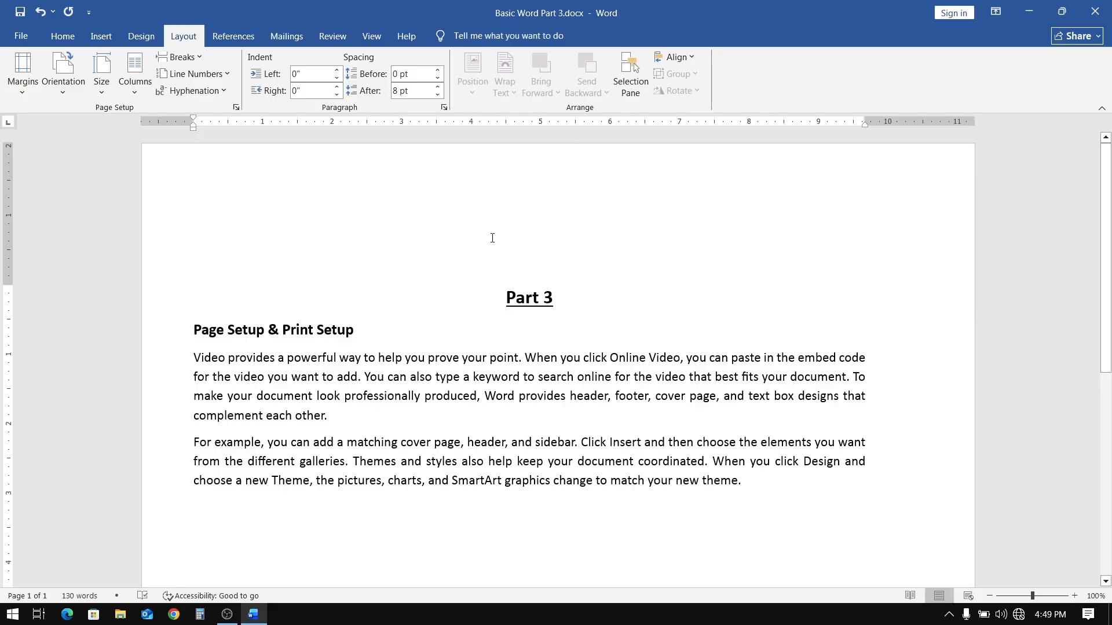
# Open the print settings, set the number of copies to 5 and choose AnyDesk Printer as the printer.
pyautogui.click(22, 37)
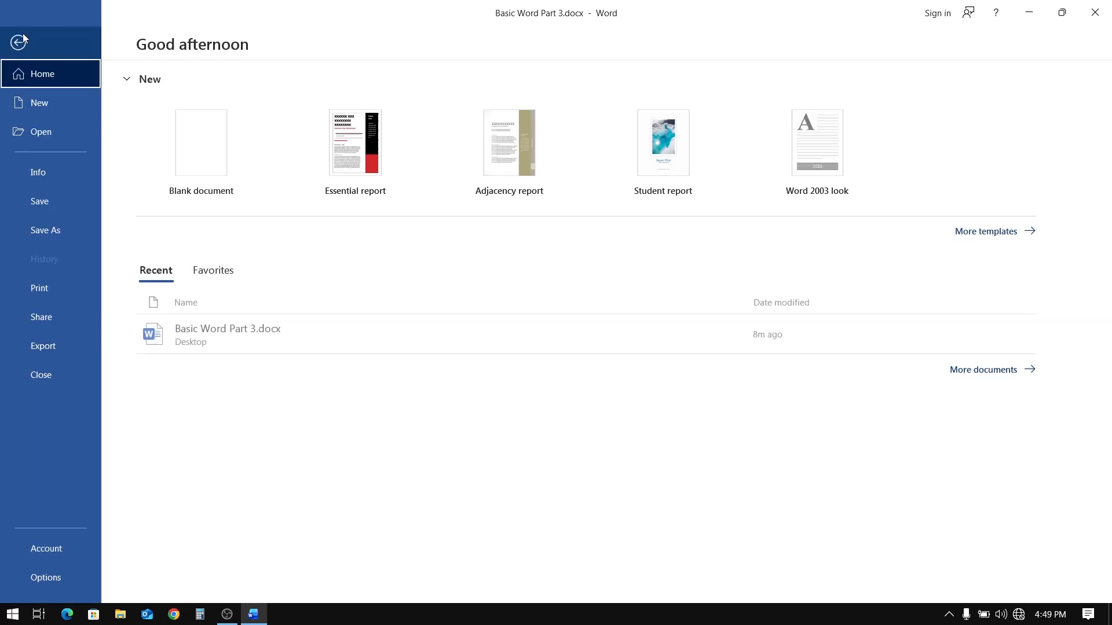
pyautogui.click(44, 290)
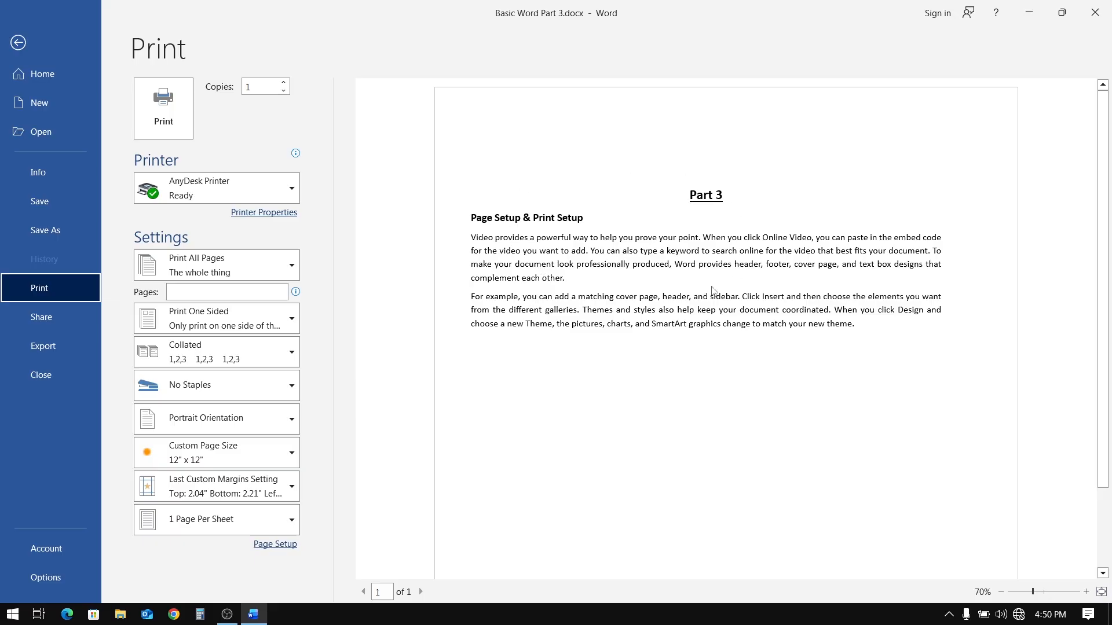
pyautogui.click(253, 86)
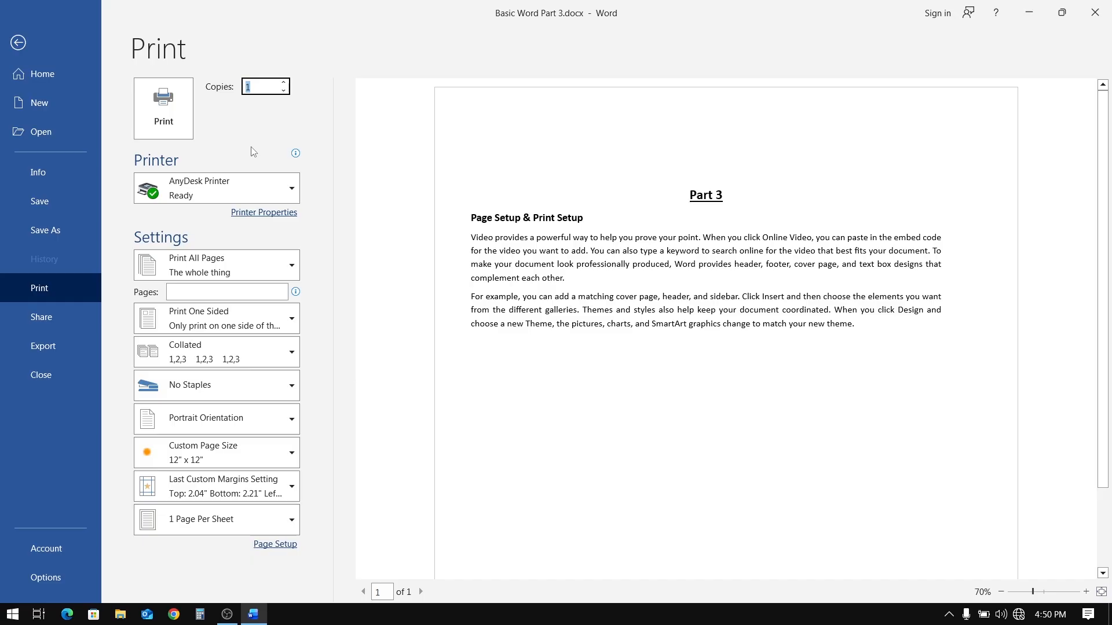
pyautogui.write('5')
pyautogui.click(250, 187)
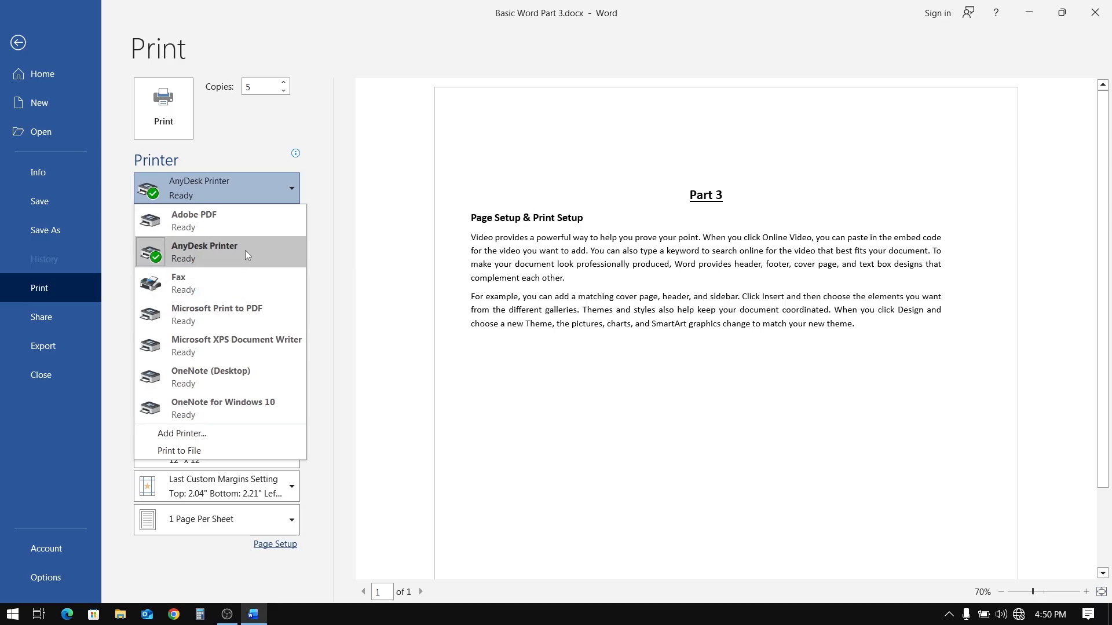
pyautogui.moveTo(252, 251)
pyautogui.click(300, 244)
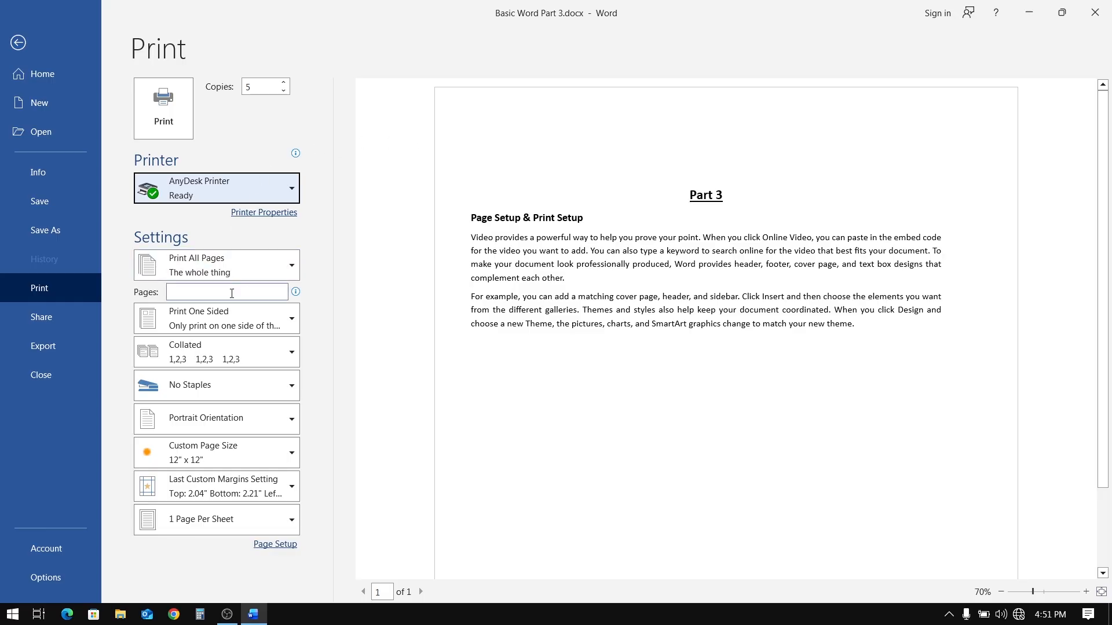
# Enter 1,3,5 as the pages to print, and replace that list with the page range 1-5.
pyautogui.click(176, 290)
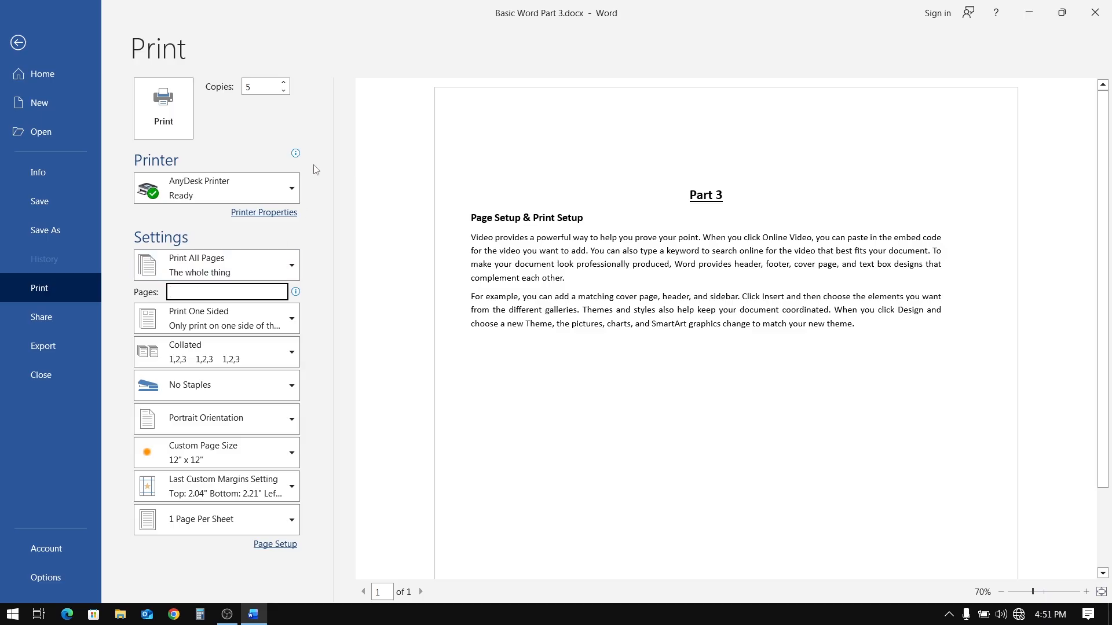
pyautogui.write('1,3')
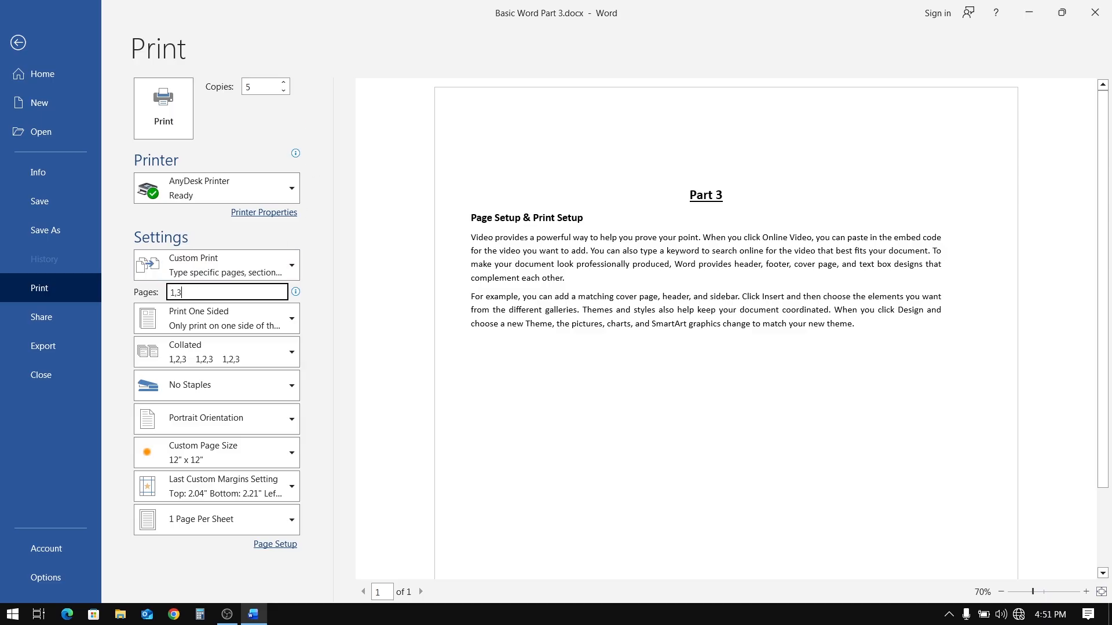
pyautogui.write(',5')
pyautogui.moveTo(190, 292); pyautogui.dragTo(164, 291)
pyautogui.write('1-5')
# Set the print job to Manually Print on Both Sides and keep the copies Collated.
pyautogui.click(219, 318)
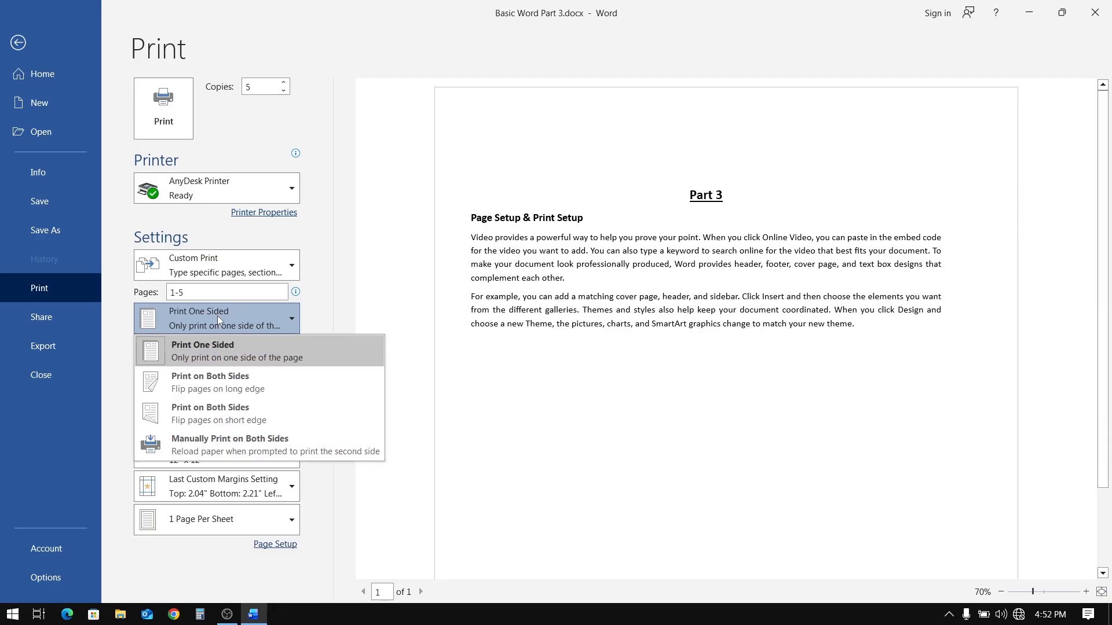
pyautogui.click(232, 440)
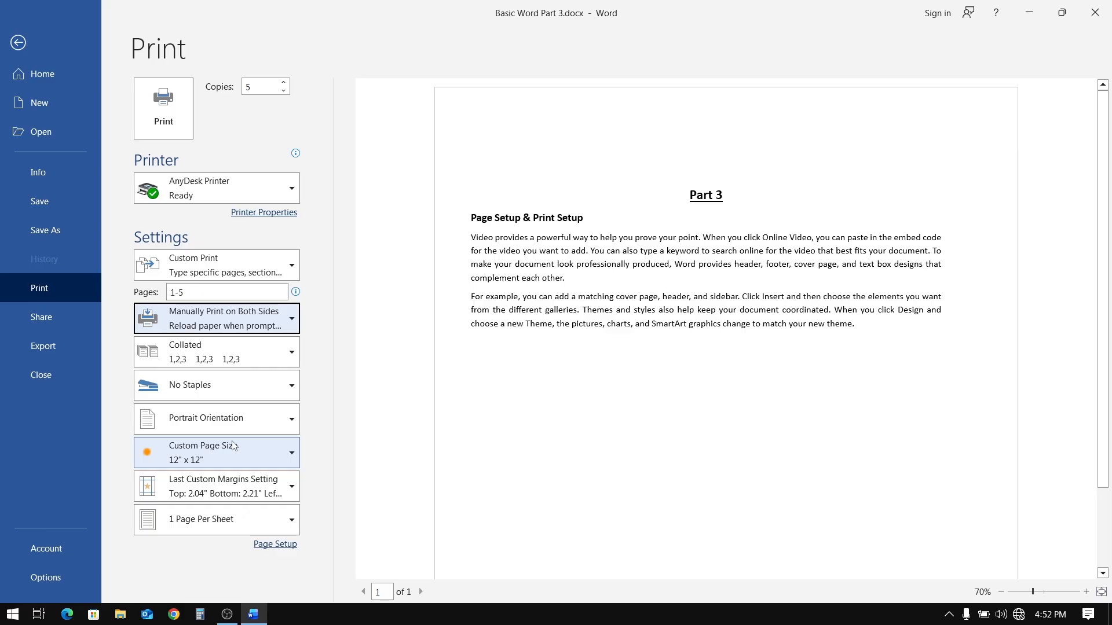
pyautogui.click(197, 350)
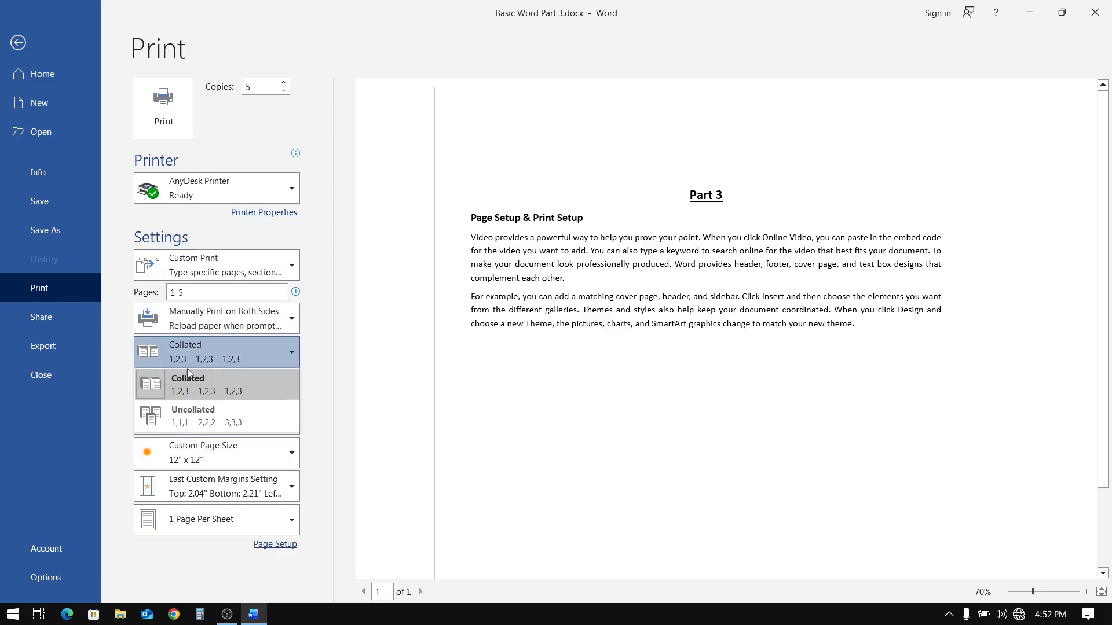
pyautogui.click(194, 415)
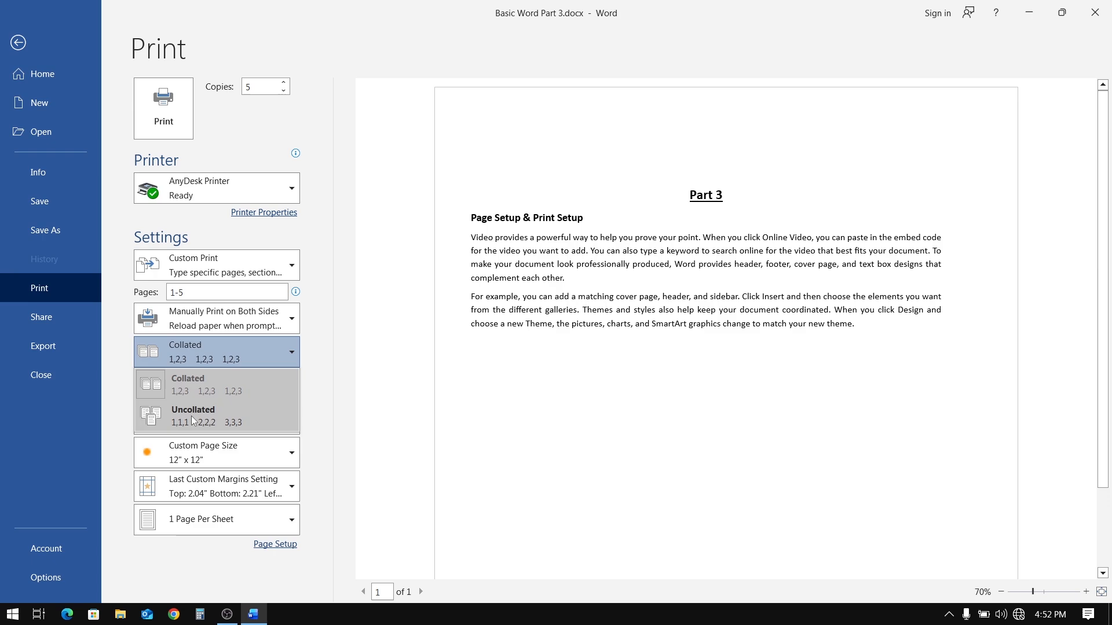
pyautogui.click(214, 387)
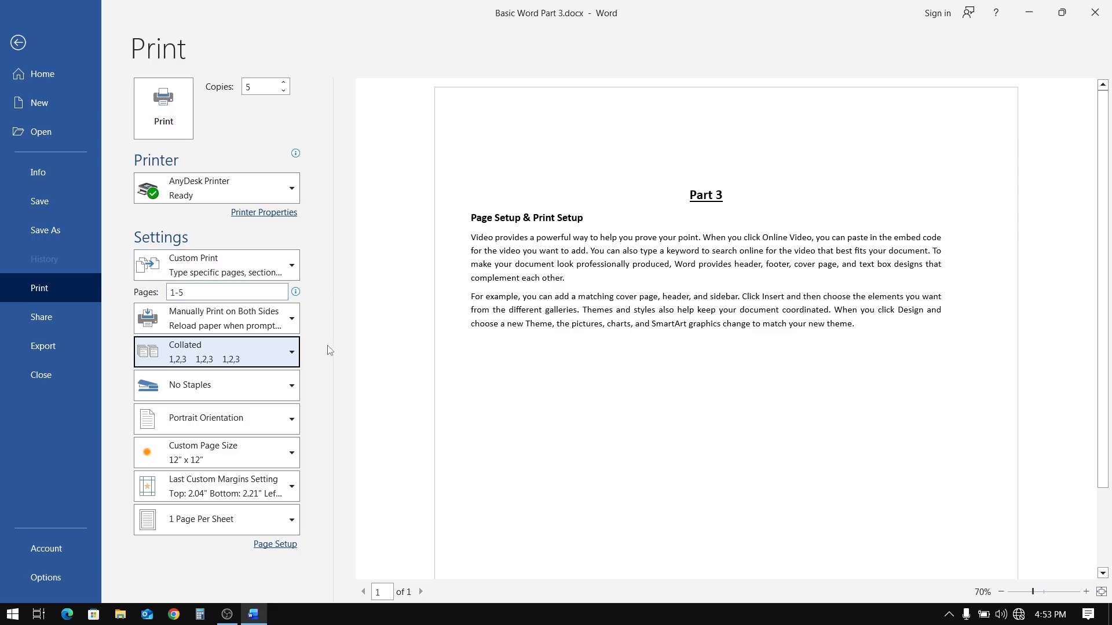
# Change the copy order to Uncollated, and return to the document without printing.
pyautogui.click(212, 355)
pyautogui.click(218, 415)
pyautogui.click(17, 44)
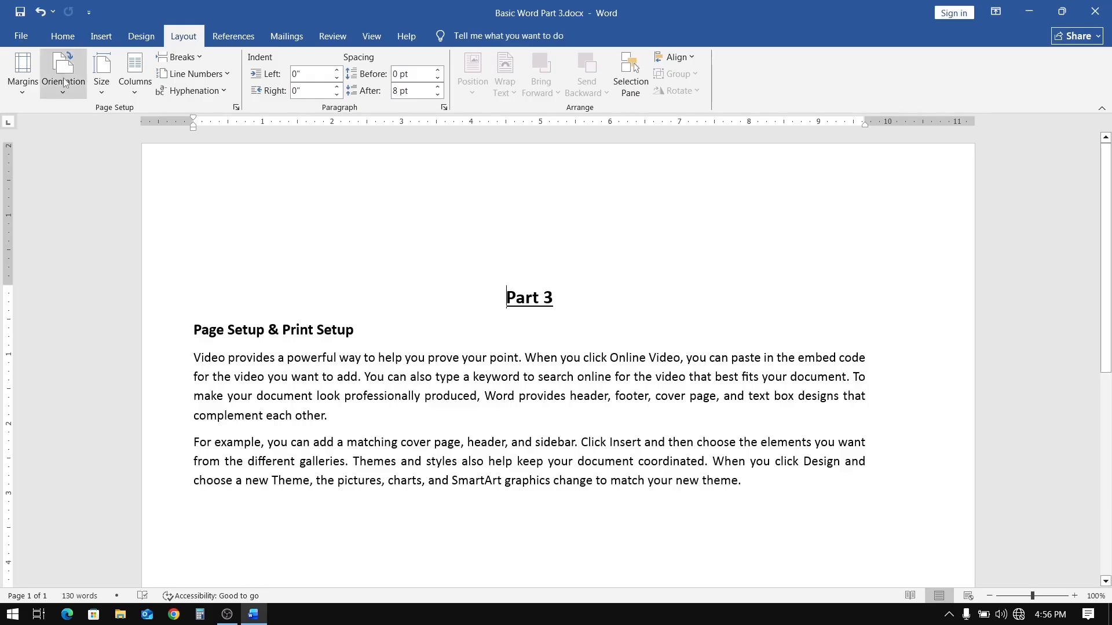